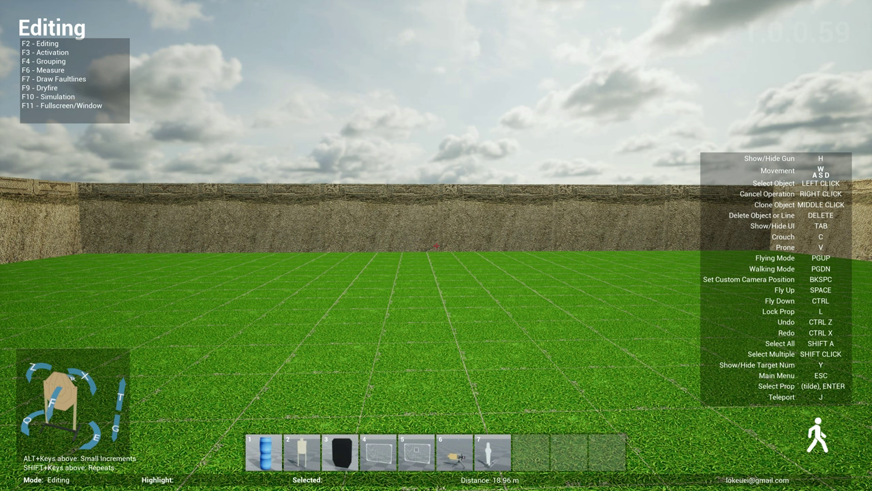
# Step: Browse the IDPA, USPSA and Steel Targets categories of the prop library
pyautogui.press('`')
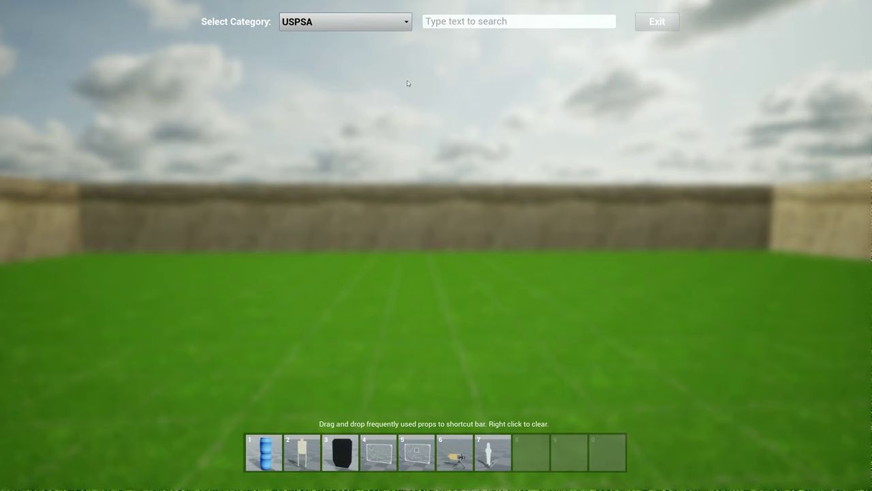
pyautogui.click(406, 22)
pyautogui.click(388, 58)
pyautogui.click(401, 27)
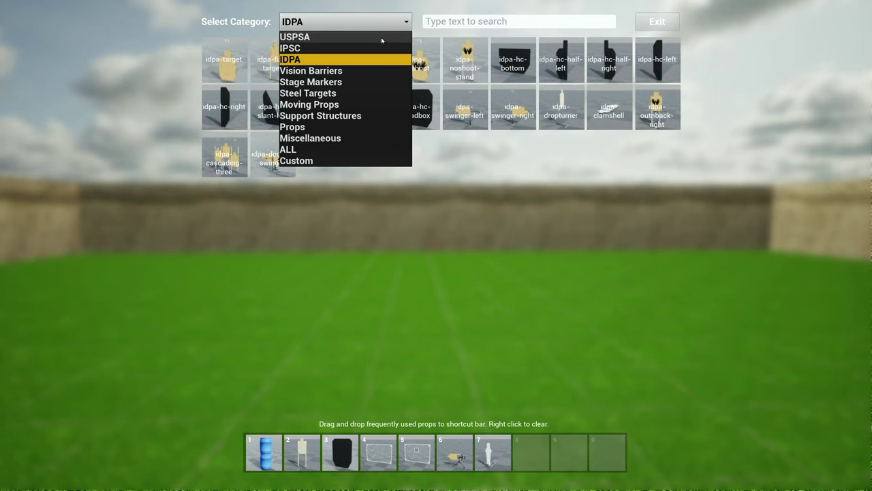
pyautogui.click(382, 36)
pyautogui.click(387, 26)
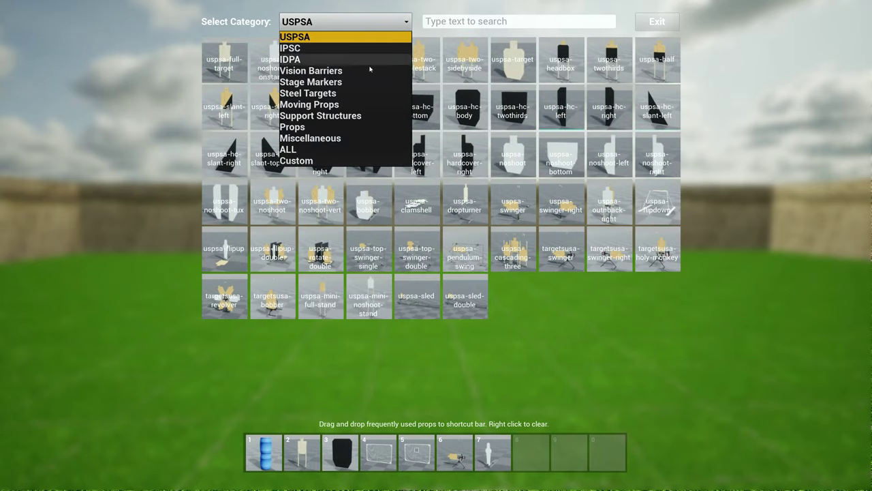
pyautogui.click(378, 93)
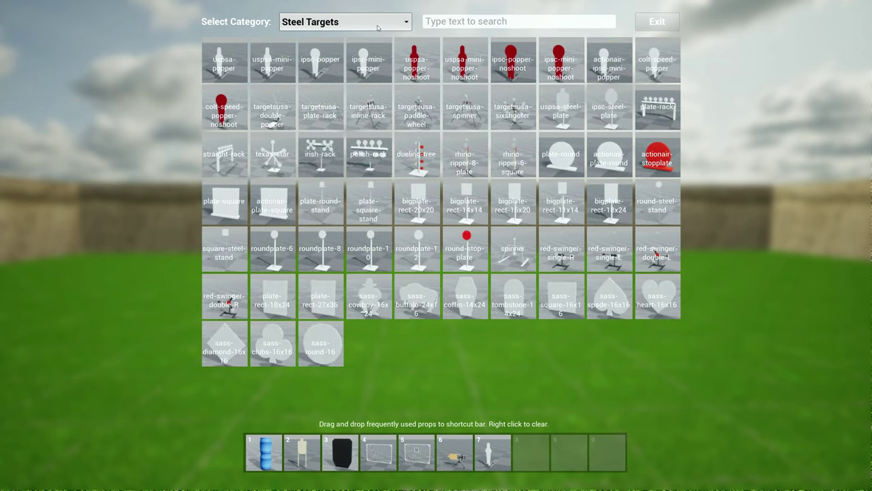
pyautogui.click(657, 22)
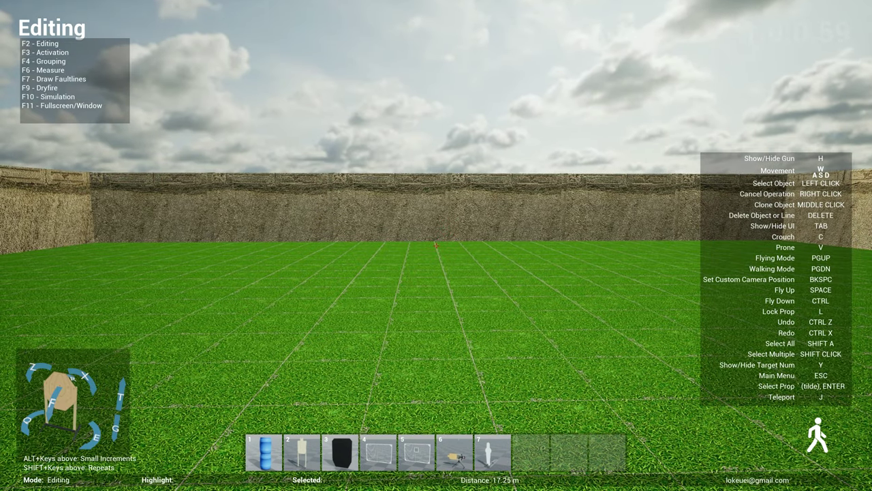
# Step: Switch the prop library back to the USPSA category, view its props and return to the bay
pyautogui.press('Return')
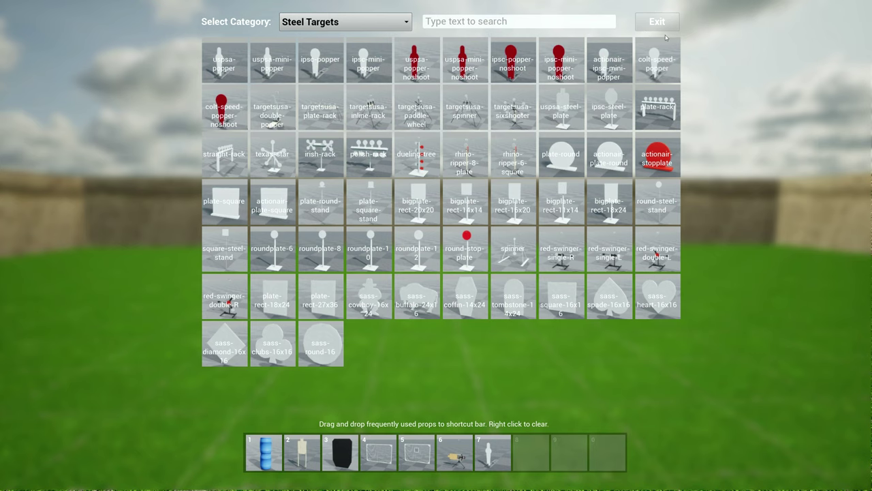
pyautogui.click(344, 23)
pyautogui.click(344, 37)
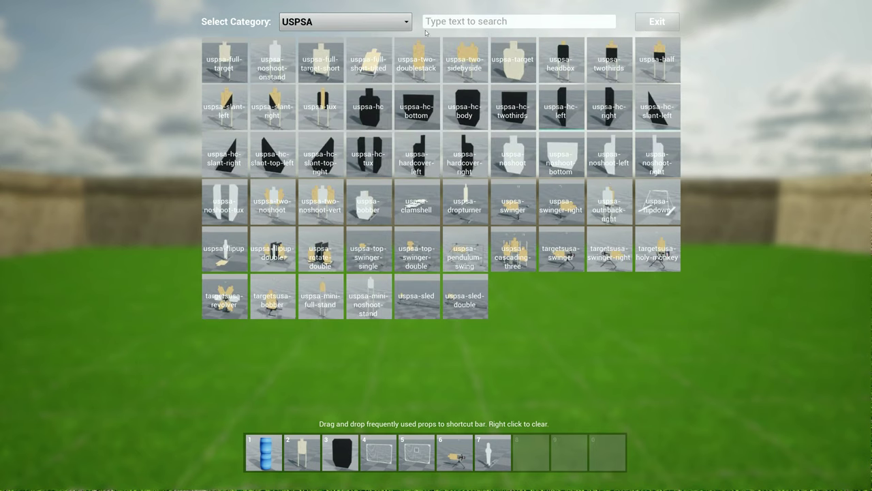
pyautogui.click(656, 22)
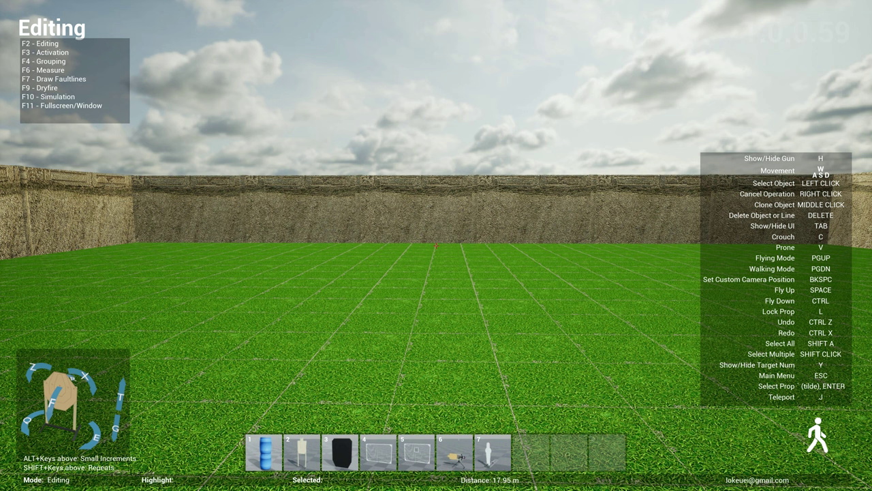
pyautogui.press('Return')
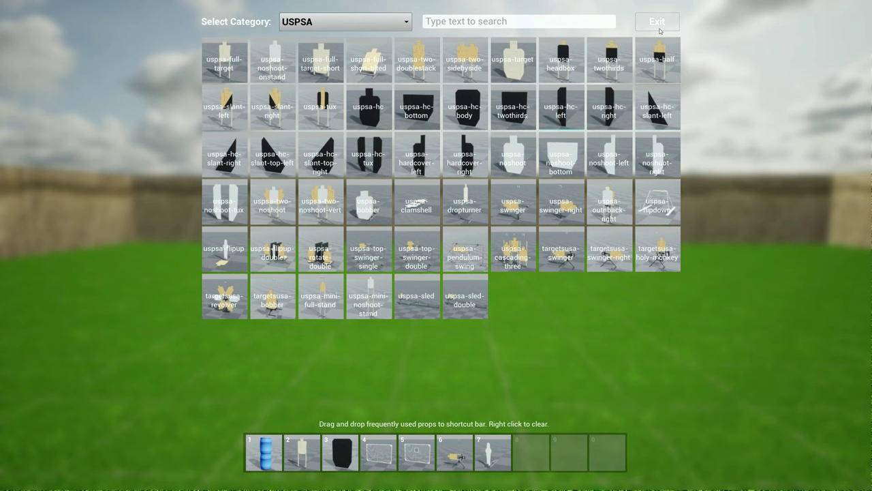
pyautogui.click(657, 22)
# Step: Assign the custom-text prop from the Stage Markers category to shortcut slot 8
pyautogui.press('w')
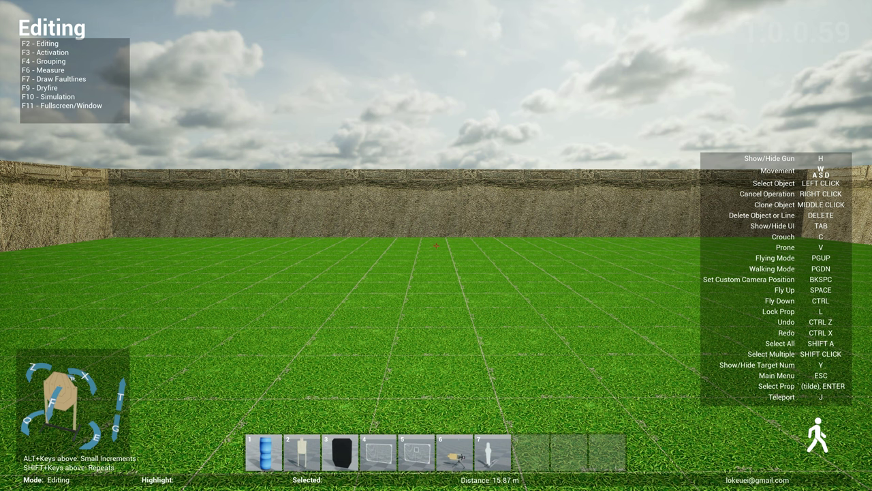
pyautogui.press('w')
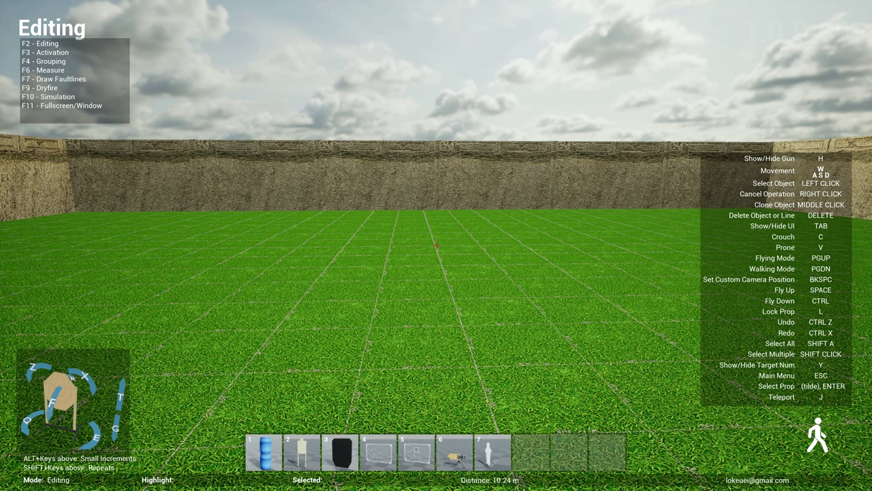
pyautogui.press('`')
pyautogui.click(379, 21)
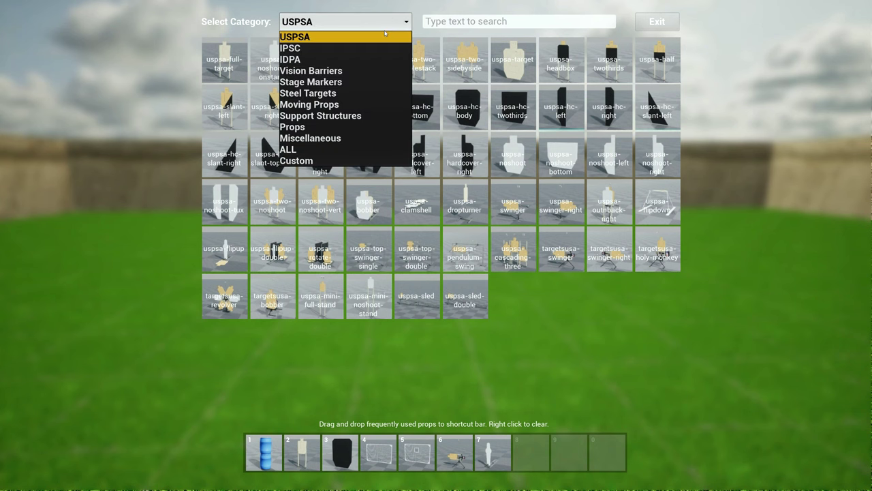
pyautogui.click(350, 84)
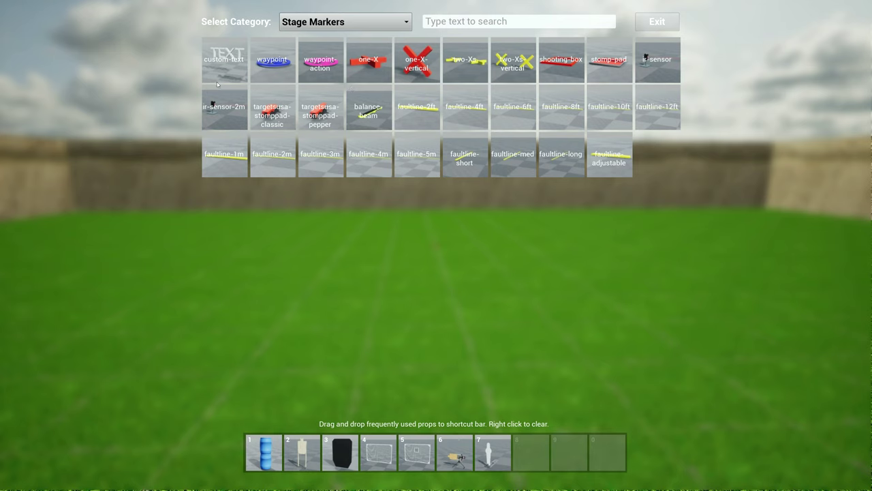
pyautogui.moveTo(232, 68); pyautogui.dragTo(534, 458)
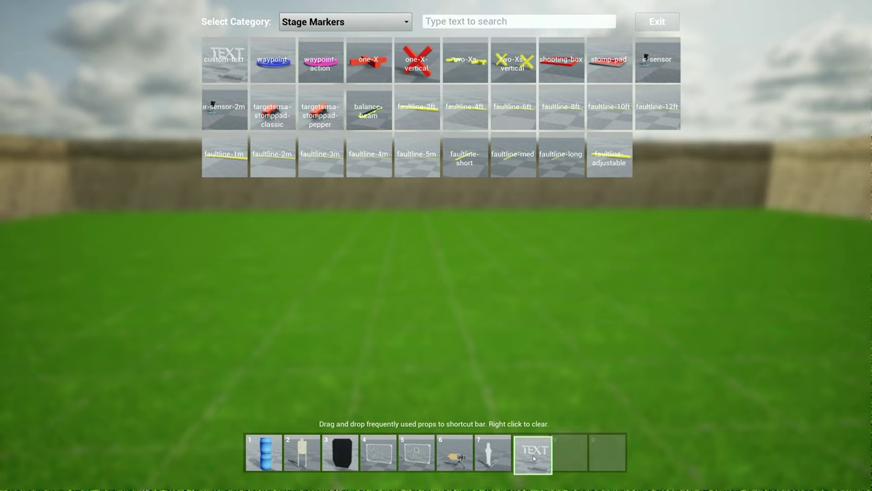
pyautogui.click(658, 22)
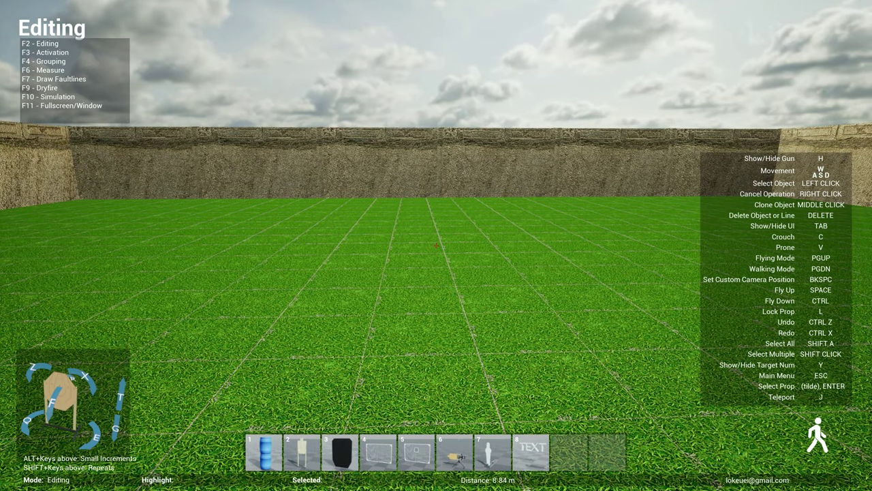
# Step: Place a plastic barrel stack with a USPSA full target beside it in the bay, and hide the target numbers
pyautogui.moveTo(436, 246)
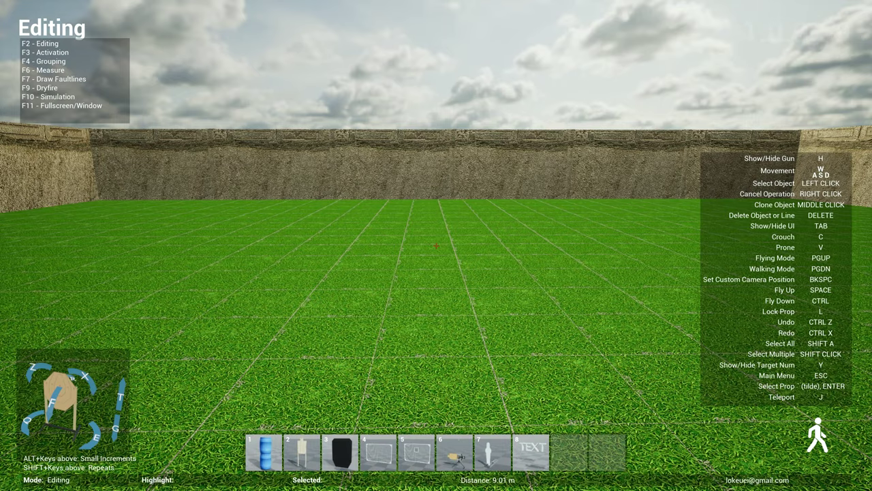
pyautogui.press('1')
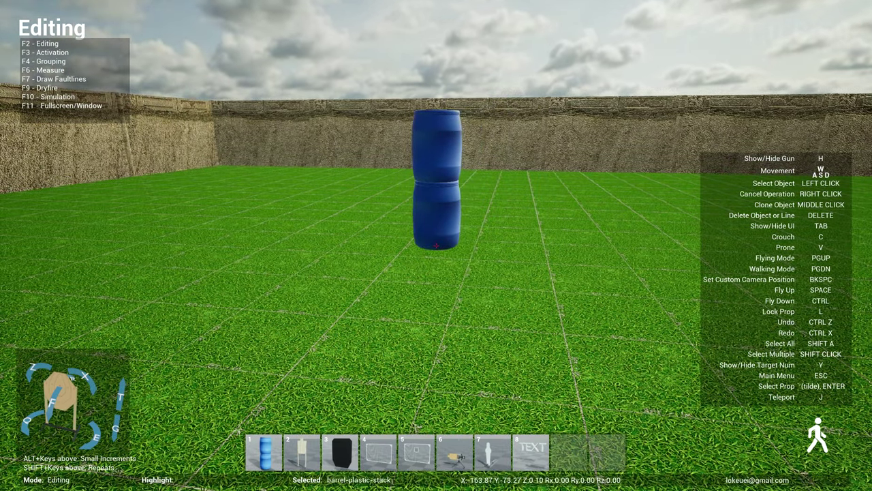
pyautogui.click(436, 246)
pyautogui.press('2')
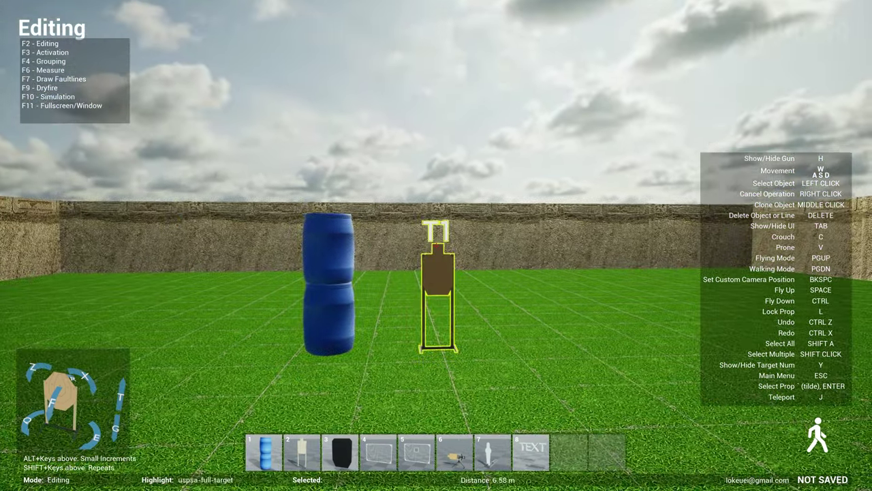
pyautogui.click(436, 245)
pyautogui.moveTo(436, 246)
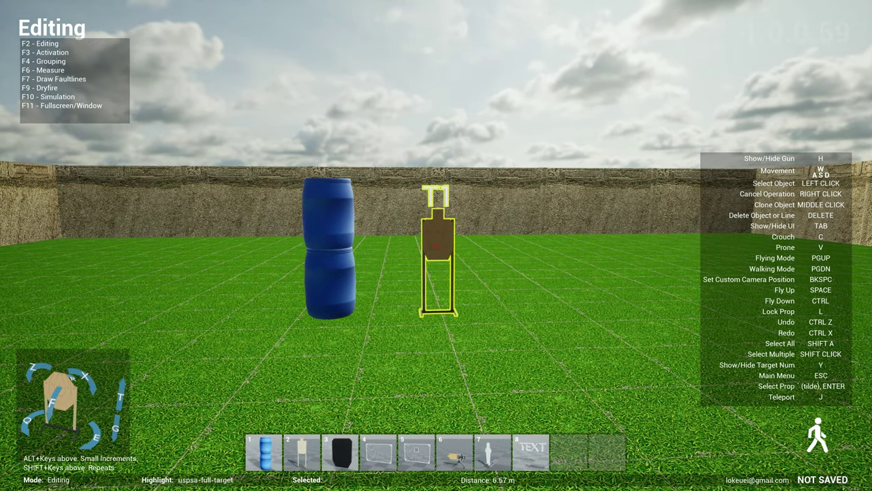
pyautogui.press('y')
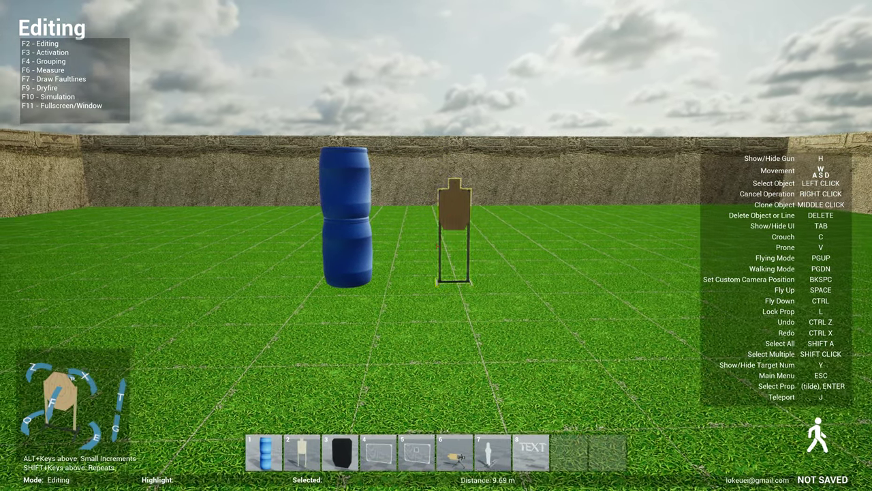
# Step: Place a custom-text prop above the USPSA full target
pyautogui.press('8')
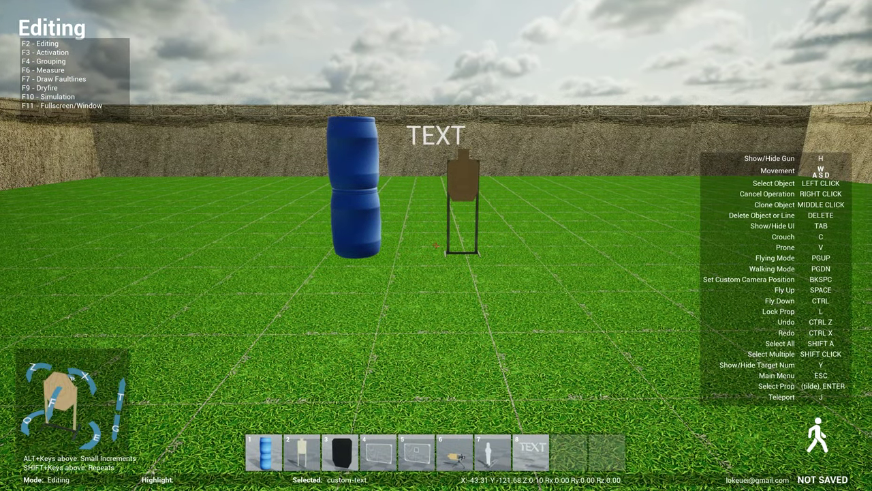
pyautogui.press('w')
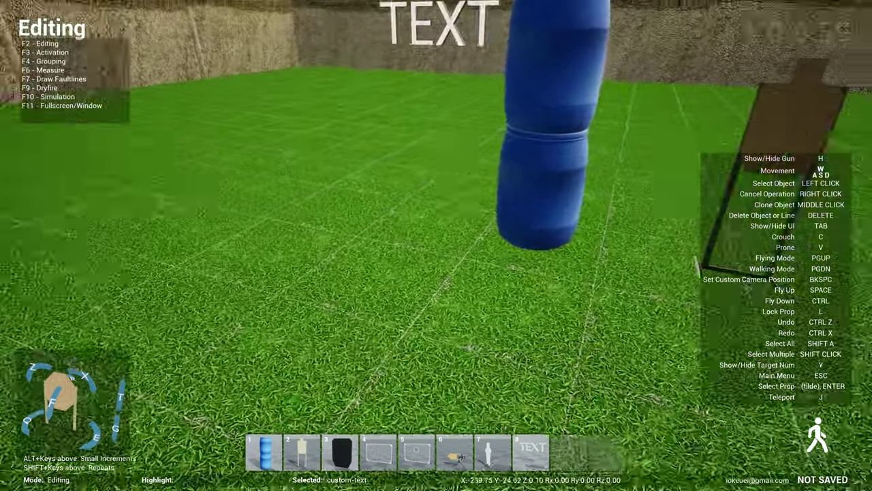
pyautogui.press('s')
pyautogui.press('w')
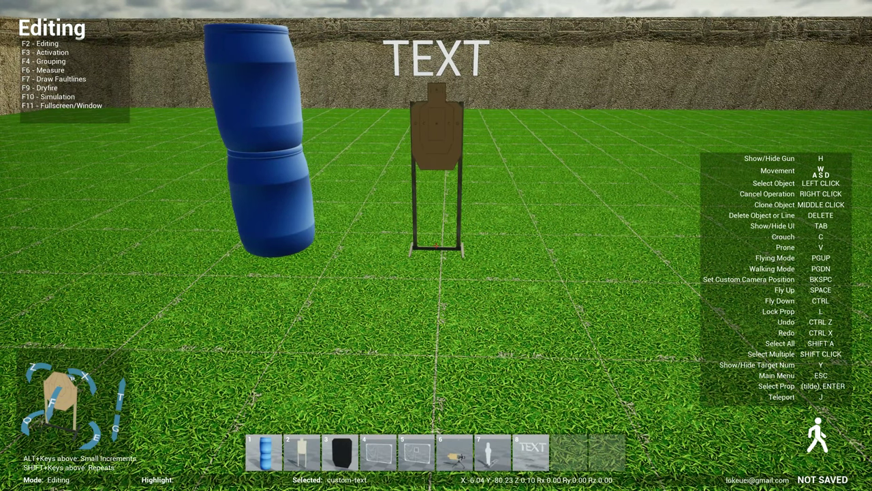
pyautogui.press('w')
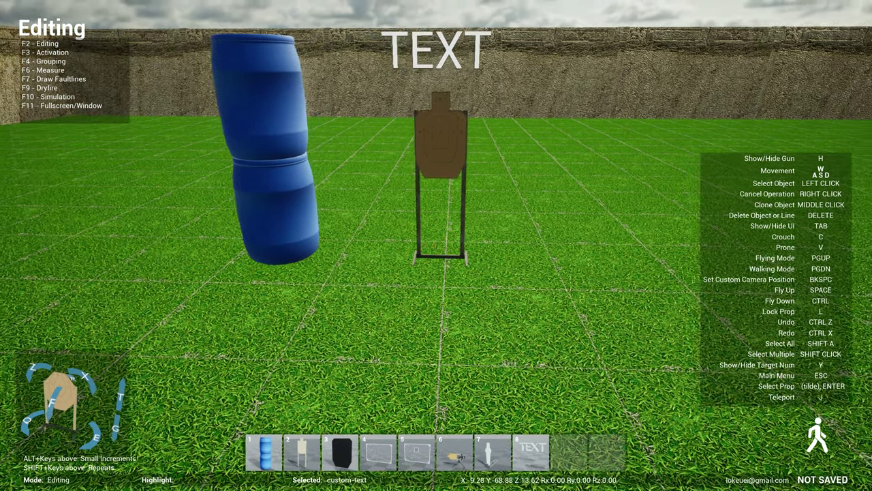
pyautogui.click(436, 245)
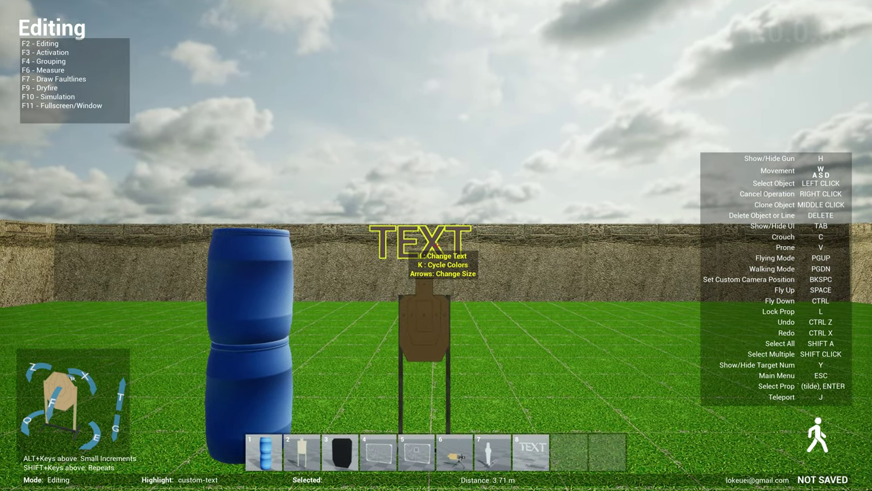
# Step: Change the text prop's colour to green and its wording to "TARGET A"
pyautogui.press('k')
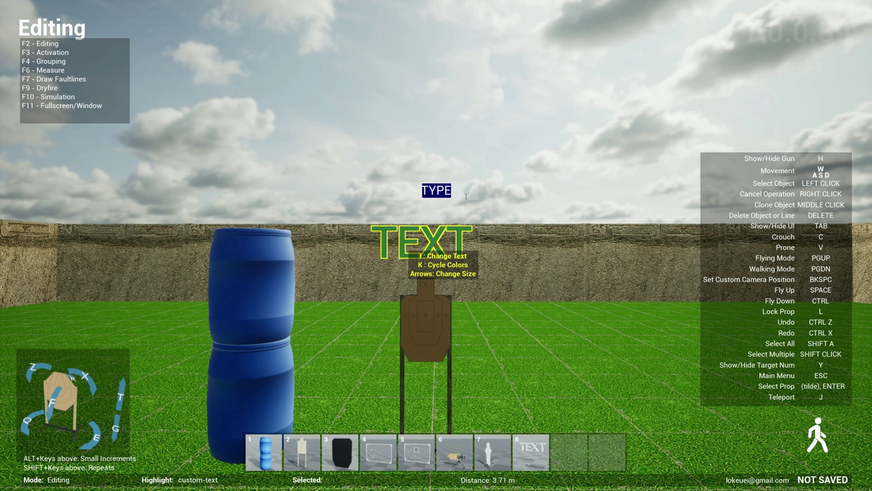
pyautogui.write('TARGET A')
pyautogui.press('Return')
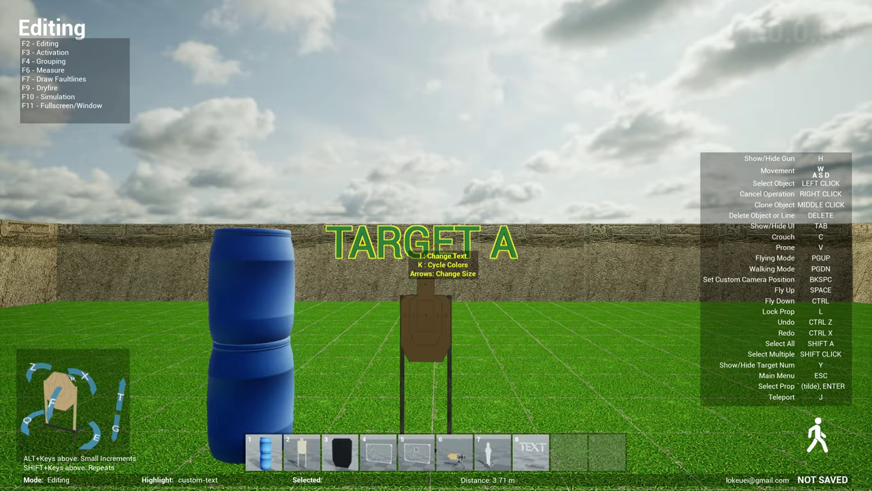
pyautogui.press('d')
pyautogui.press('w')
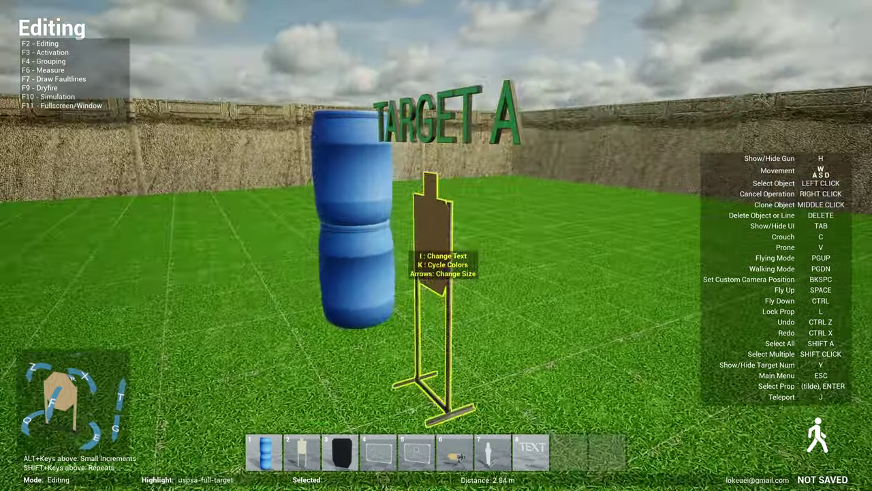
pyautogui.press('s')
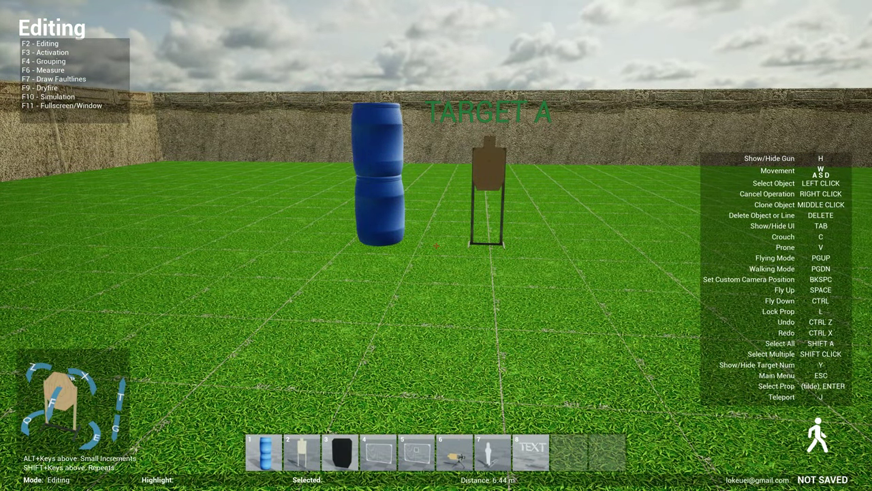
pyautogui.press('s')
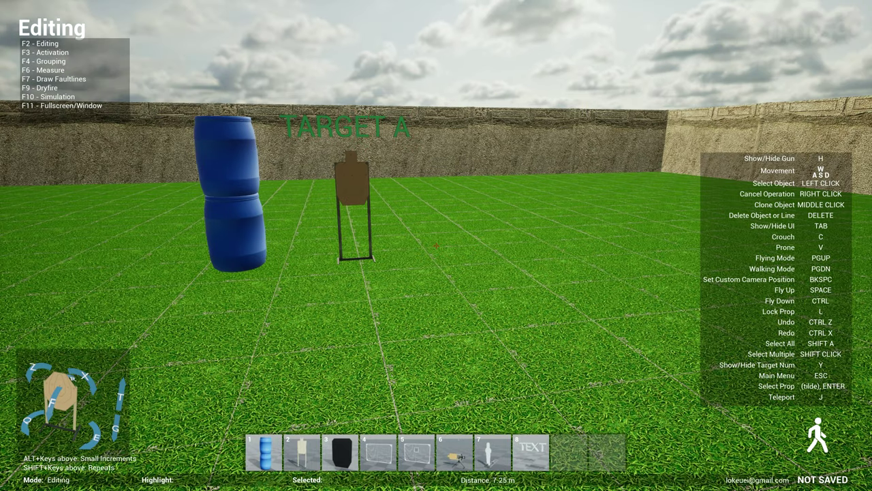
# Step: Set the bay's ground texture to Medium Gray and apply the customization
pyautogui.press('Escape')
pyautogui.click(524, 173)
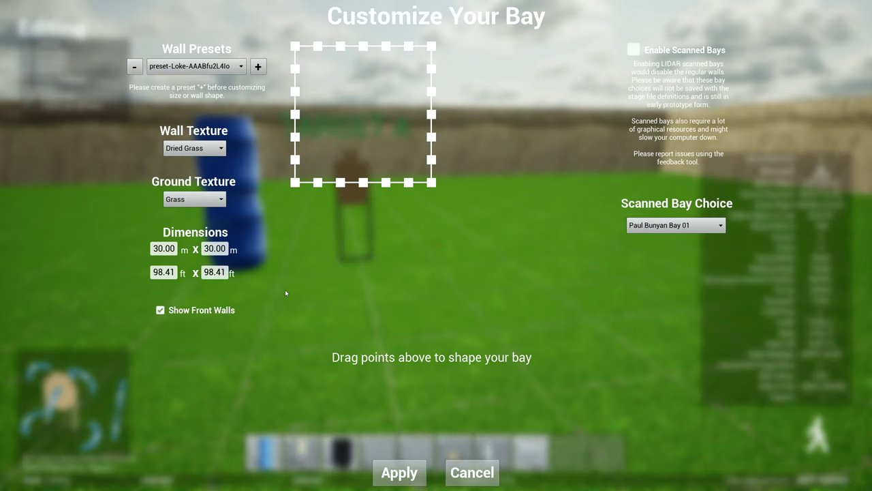
pyautogui.click(204, 199)
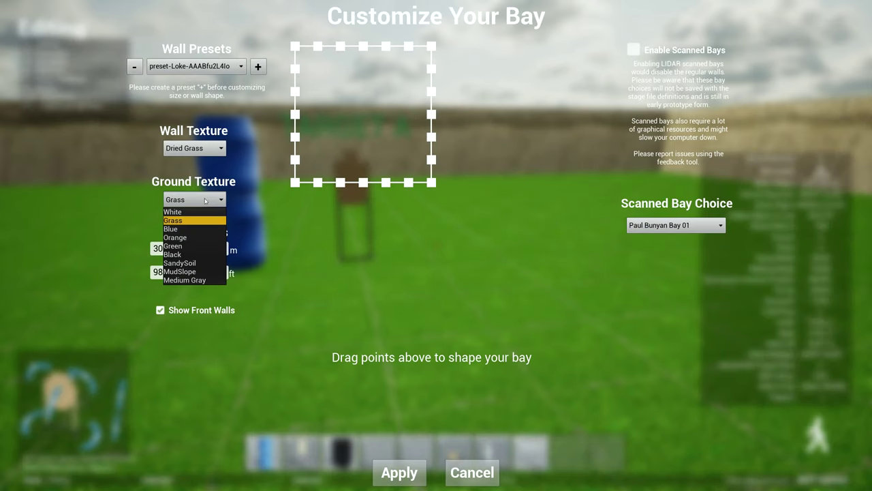
pyautogui.click(195, 280)
pyautogui.click(399, 472)
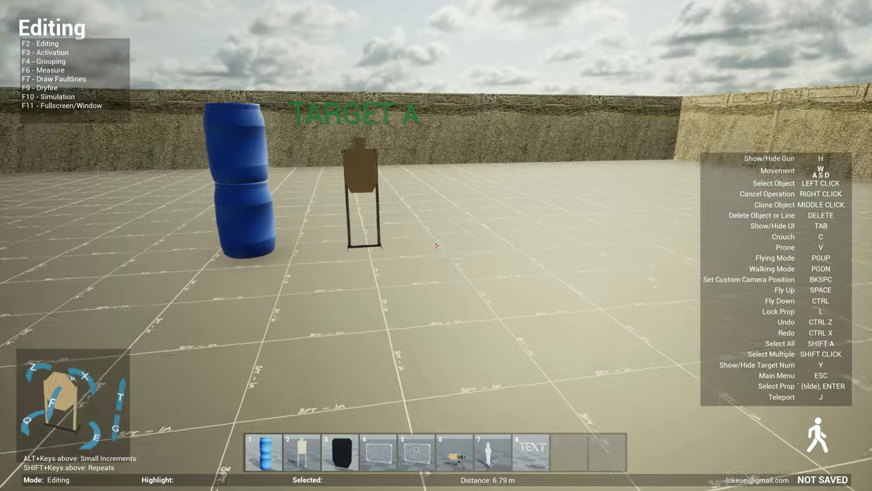
pyautogui.press('w')
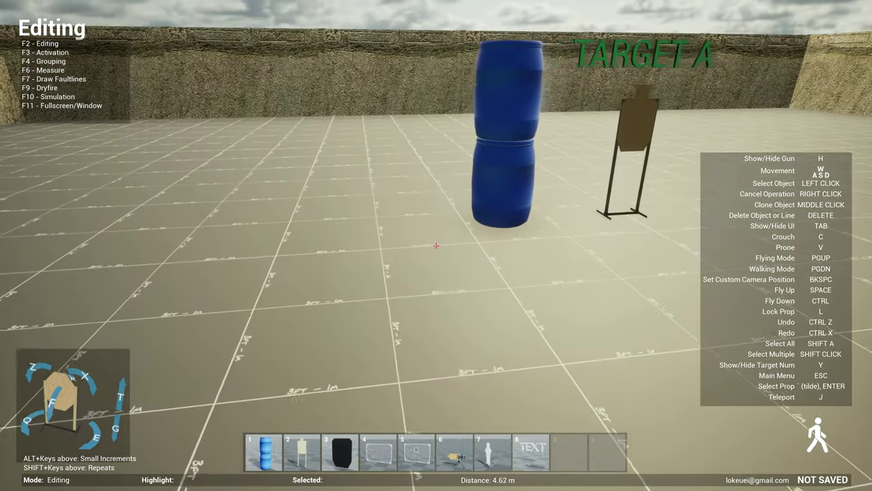
pyautogui.press('s')
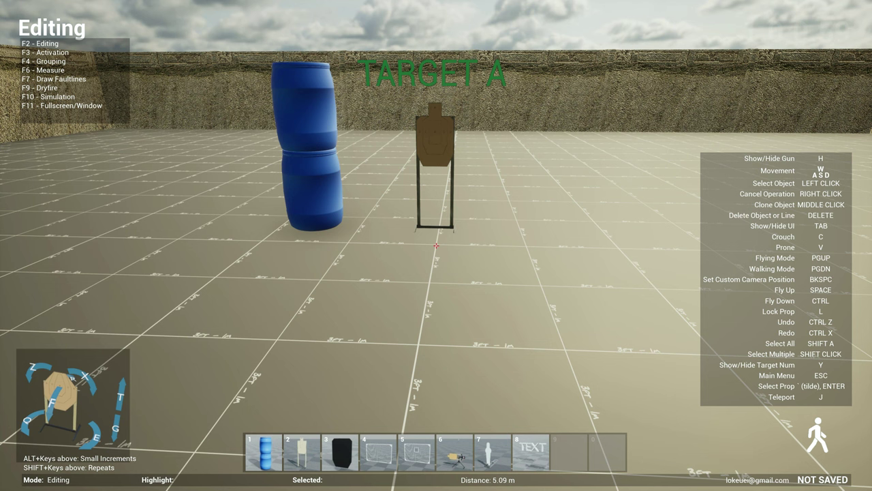
# Step: View the bay with the on-screen interface hidden, then restore the interface
pyautogui.press('s')
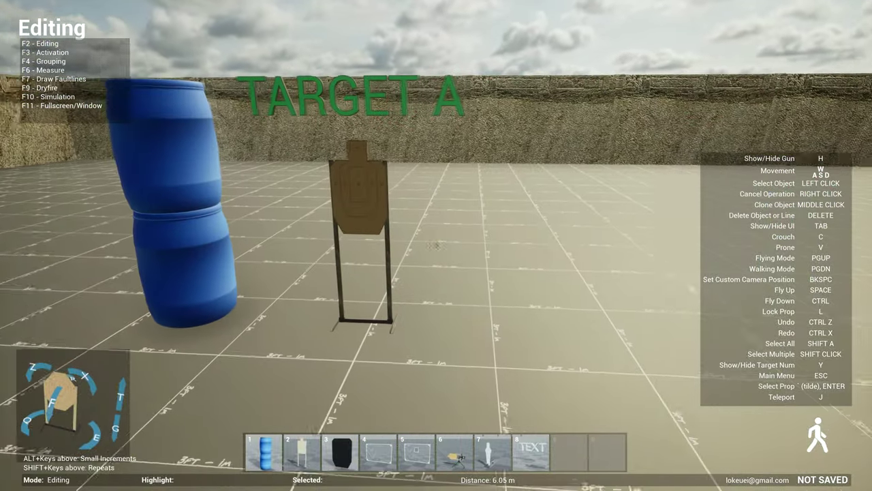
pyautogui.press('s')
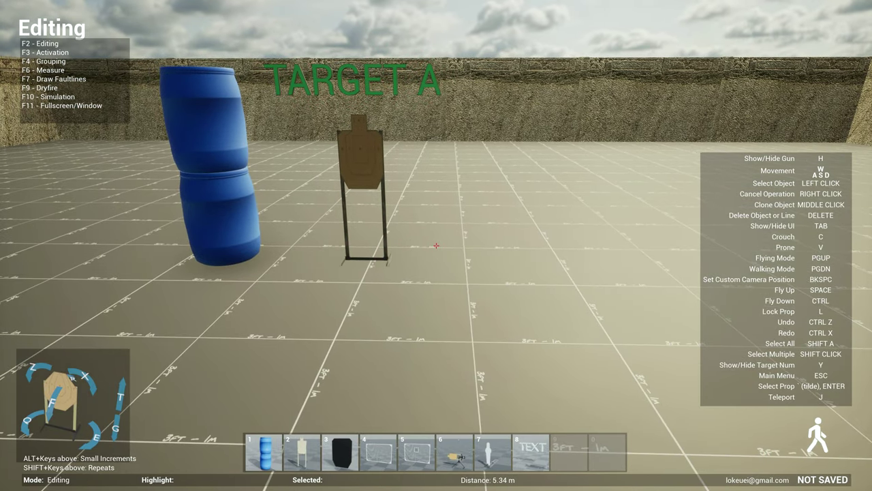
pyautogui.press('Tab')
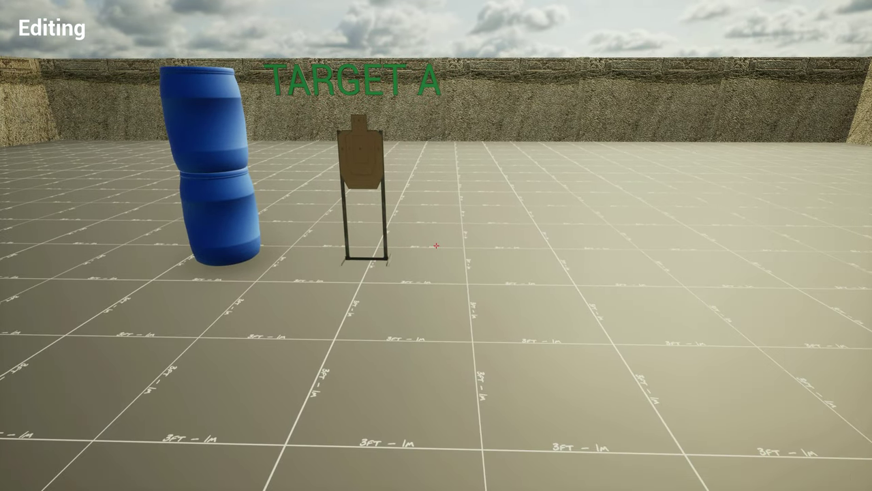
pyautogui.press('s')
pyautogui.press('w')
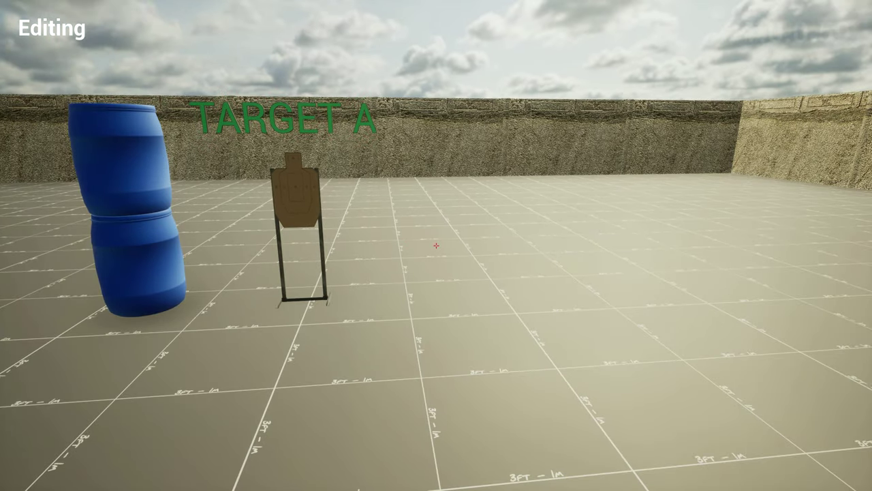
pyautogui.press('Tab')
pyautogui.press('w')
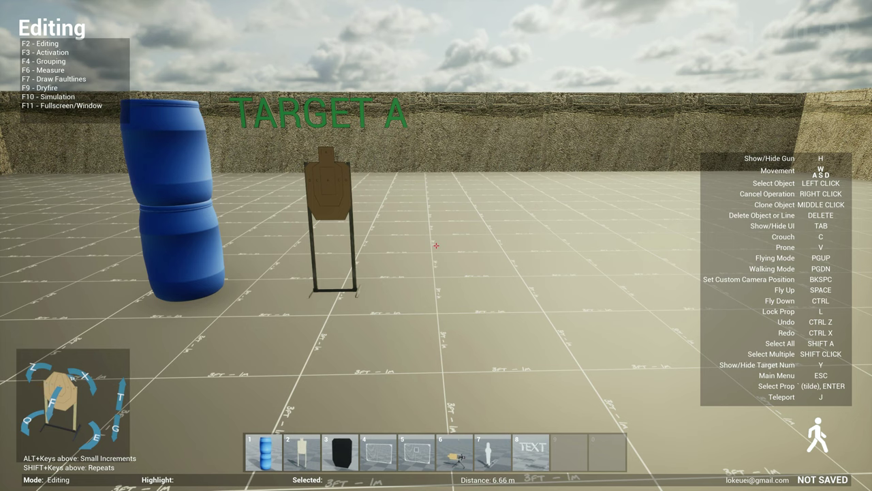
# Step: Place an ir-sensor and an ir-sensor-2m one behind the other on the ground in front of the USPSA full target
pyautogui.press('`')
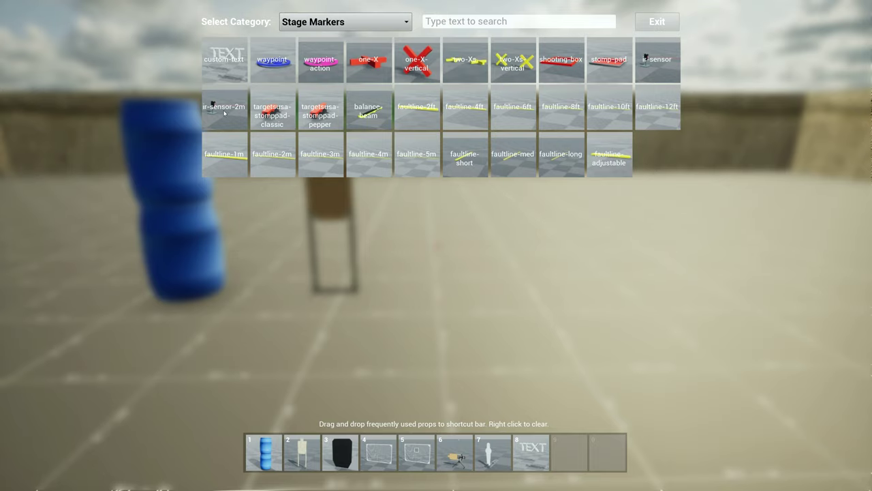
pyautogui.click(649, 65)
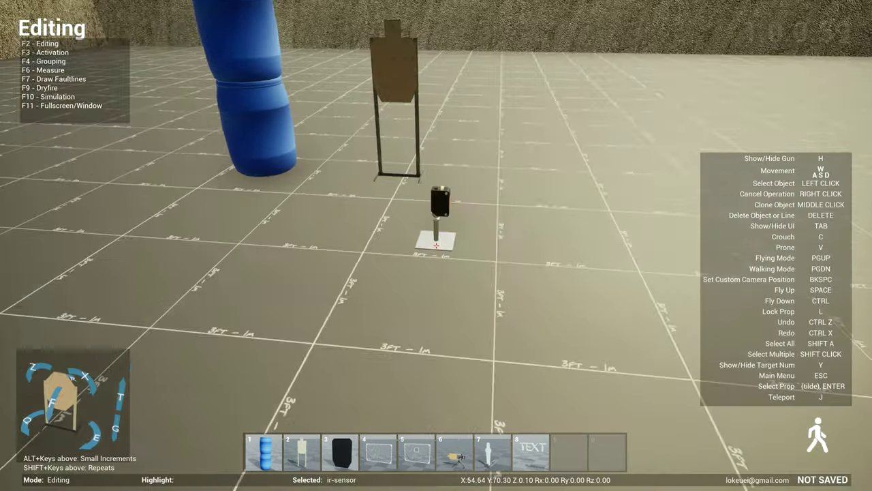
pyautogui.press('`')
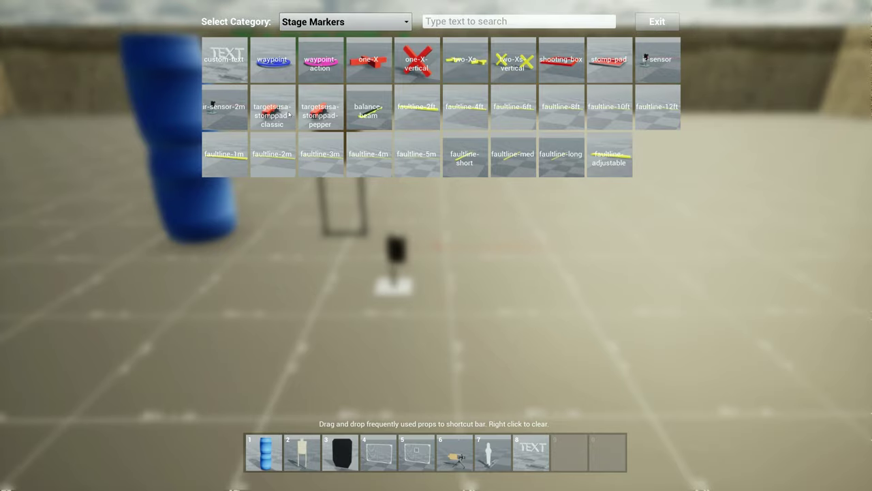
pyautogui.click(214, 114)
pyautogui.press('w')
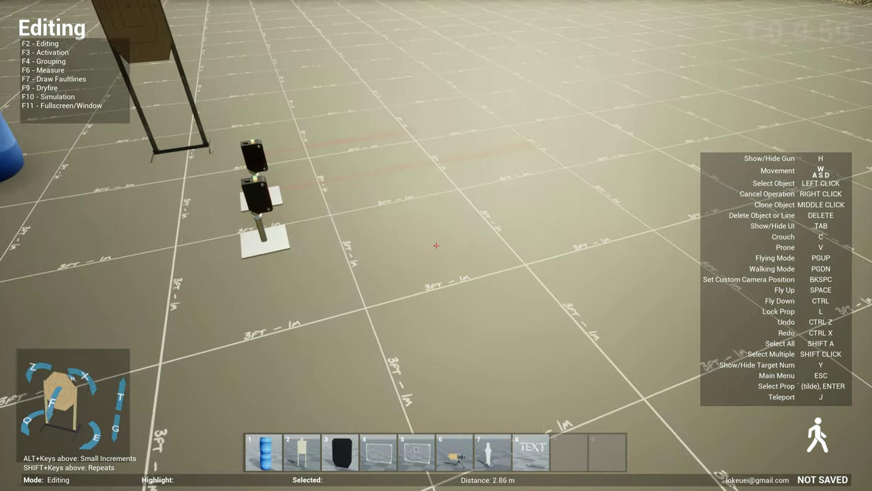
pyautogui.press('d')
pyautogui.press('a')
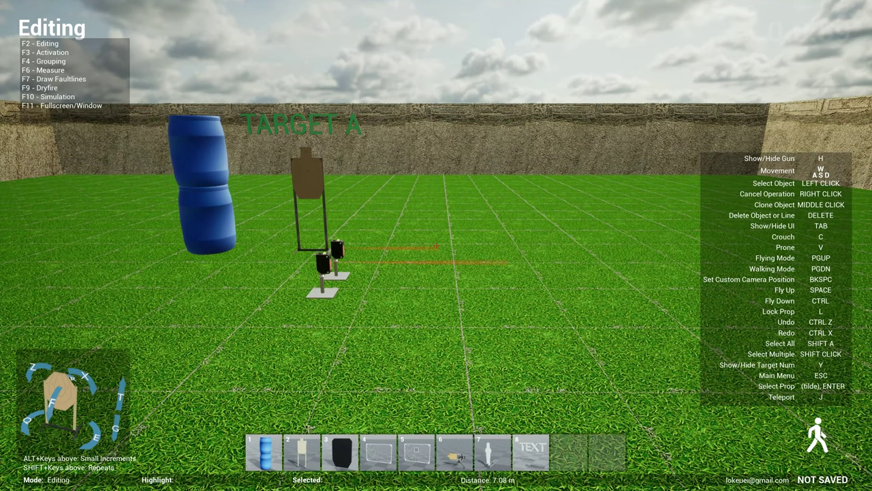
# Step: Place an idpa-outnback-right target from the IDPA category to the right of the sensors
pyautogui.press('`')
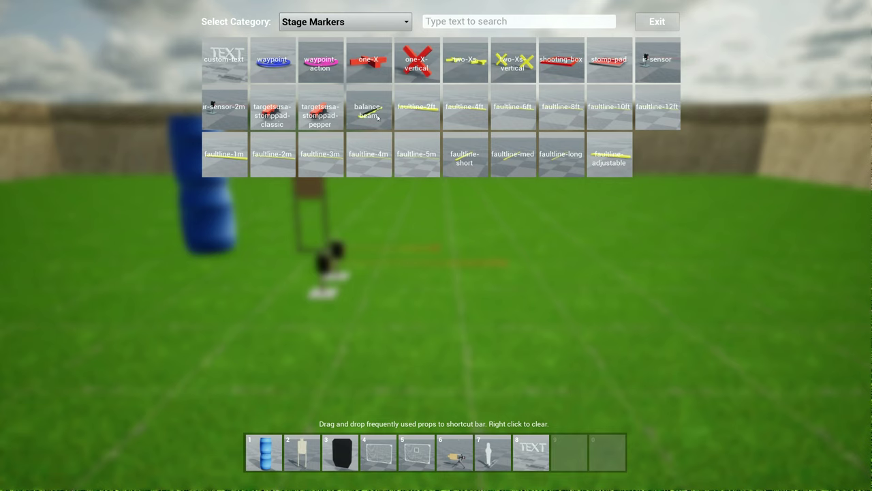
pyautogui.click(377, 17)
pyautogui.click(324, 58)
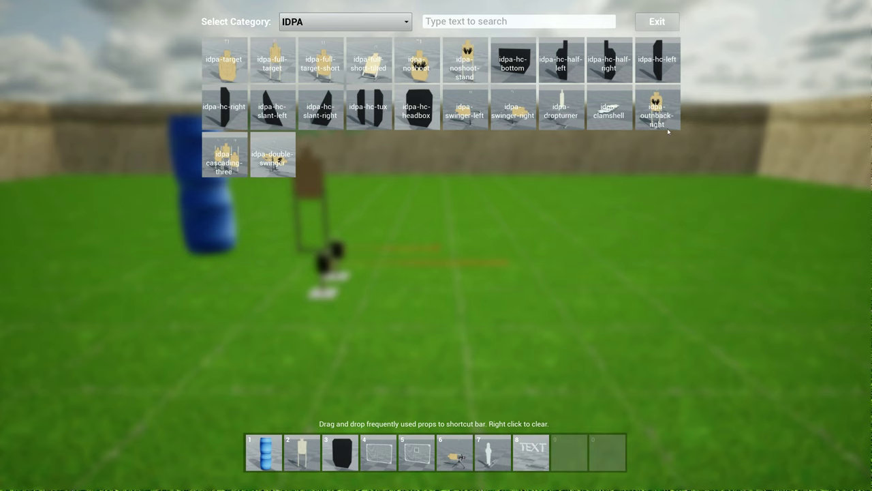
pyautogui.click(659, 115)
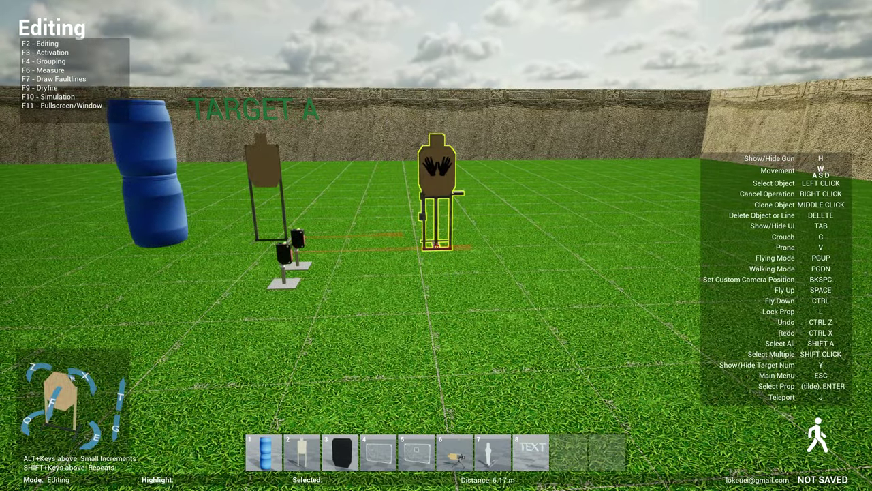
# Step: Place an idpa-cascading-three target to the right of the out-and-back target
pyautogui.press('`')
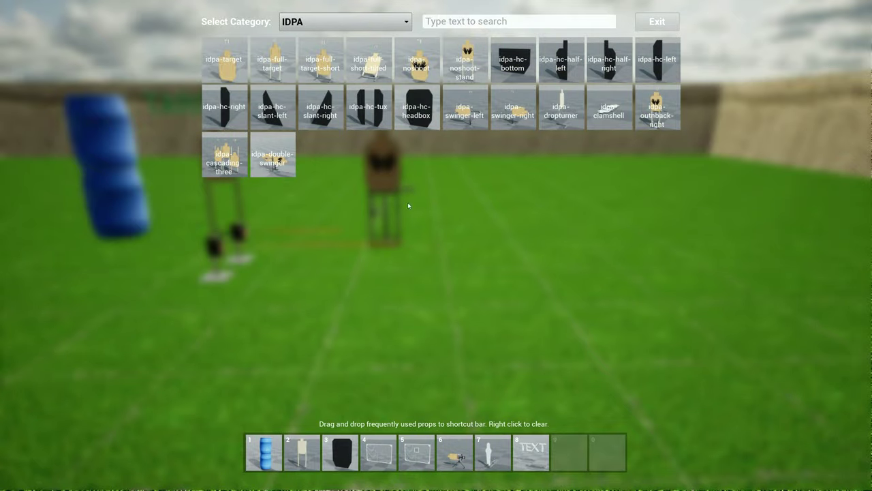
pyautogui.click(218, 160)
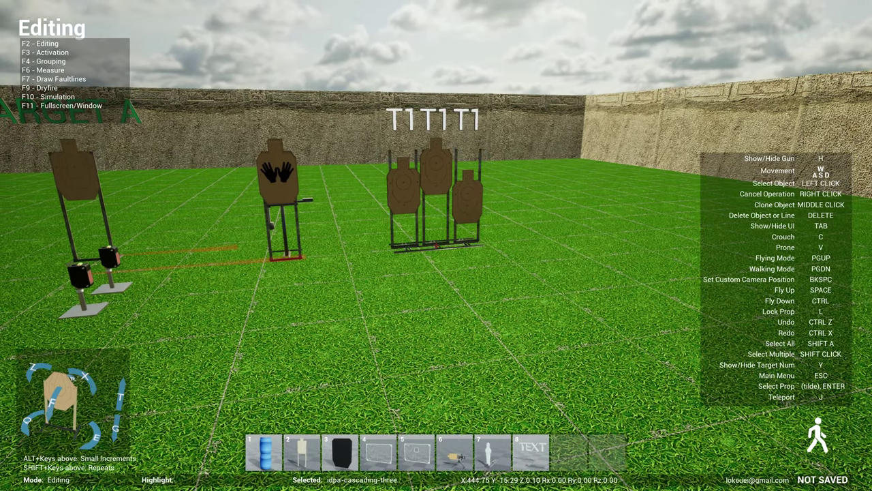
pyautogui.click(436, 245)
# Step: Place an idpa-double-swinger to the right of the cascading-three target
pyautogui.press('`')
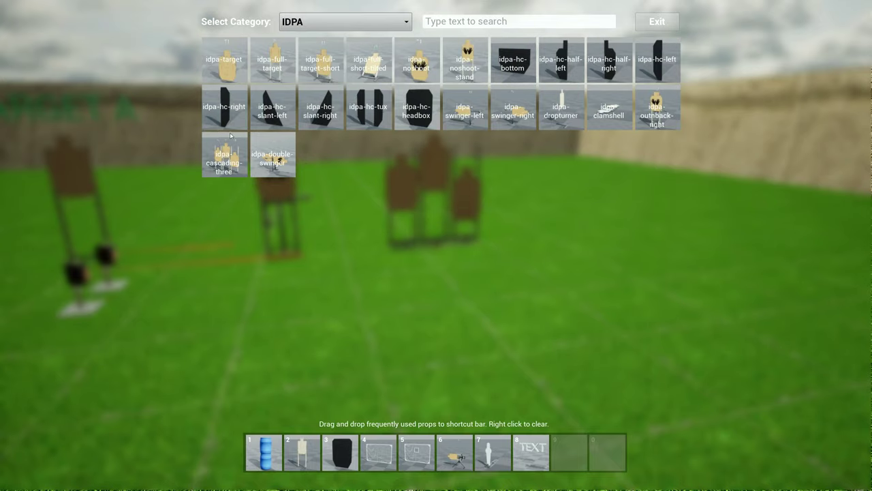
pyautogui.click(279, 163)
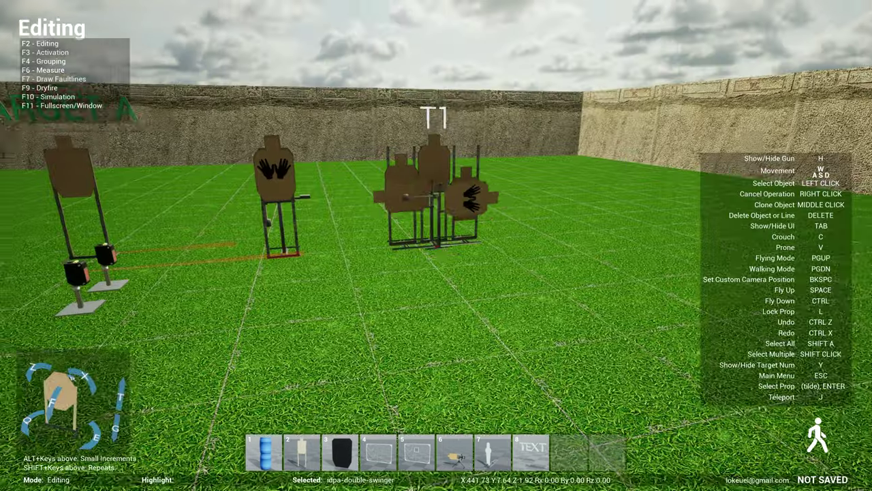
pyautogui.press('w')
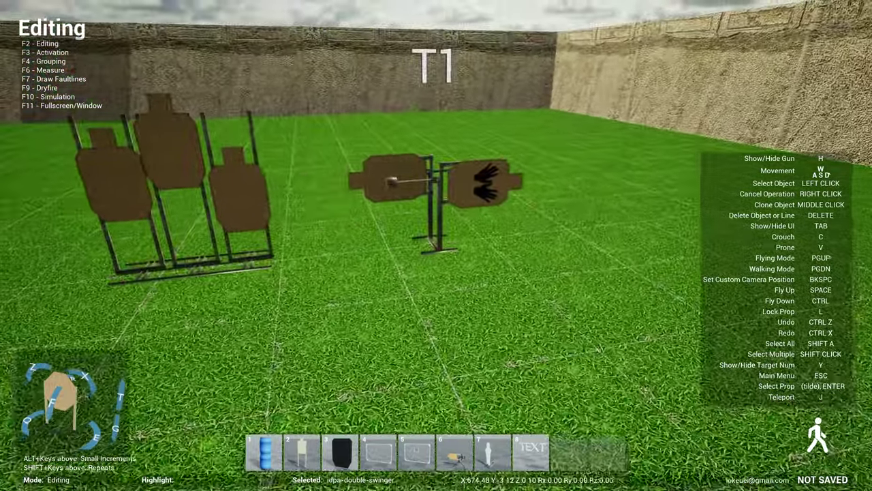
pyautogui.click(436, 246)
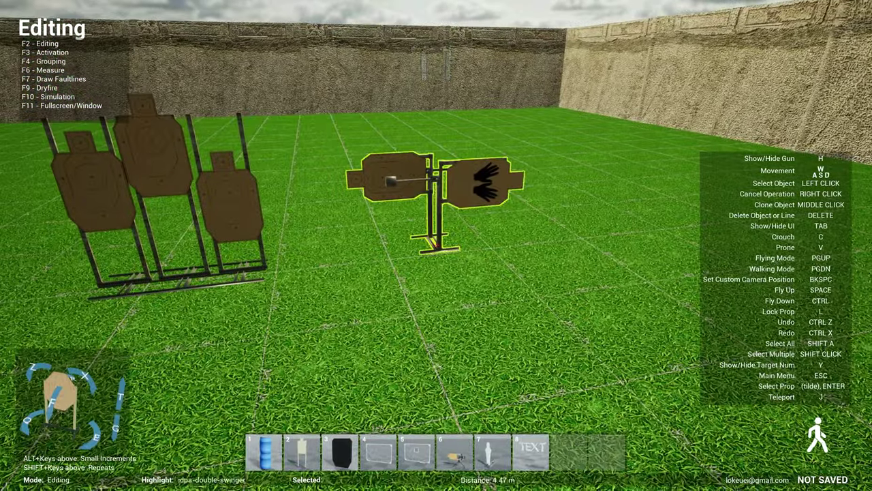
# Step: Examine the out-and-back, cascading-three and double-swinger targets from several distances and angles
pyautogui.press('w')
pyautogui.press('w')
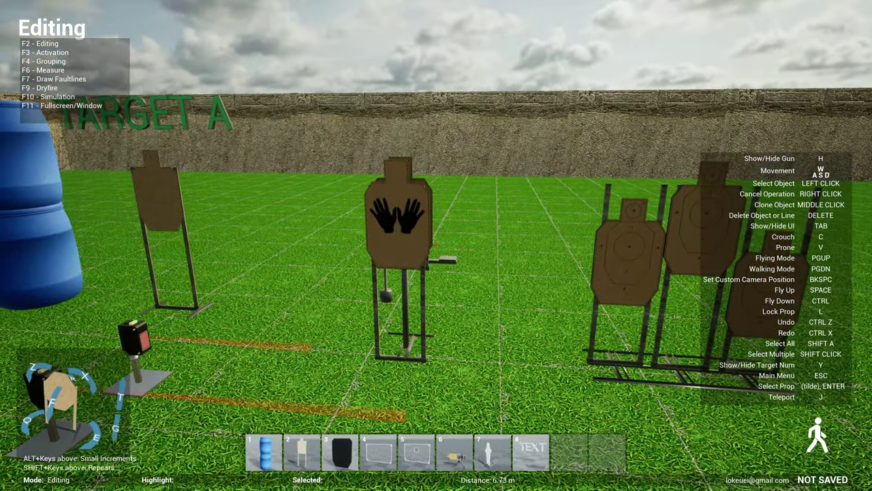
pyautogui.press('s')
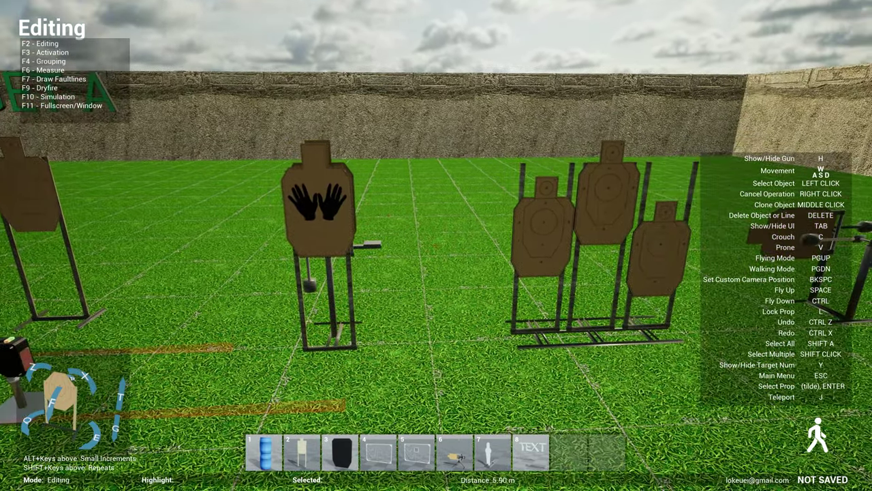
pyautogui.press('w')
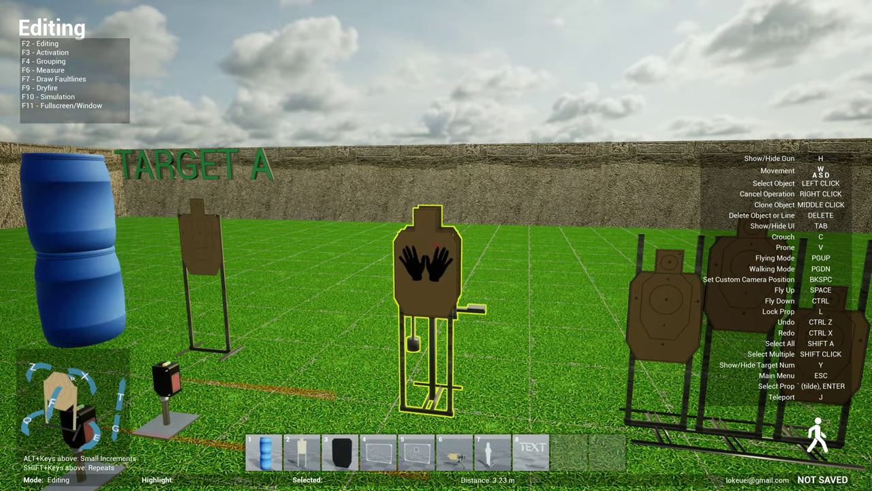
pyautogui.press('s')
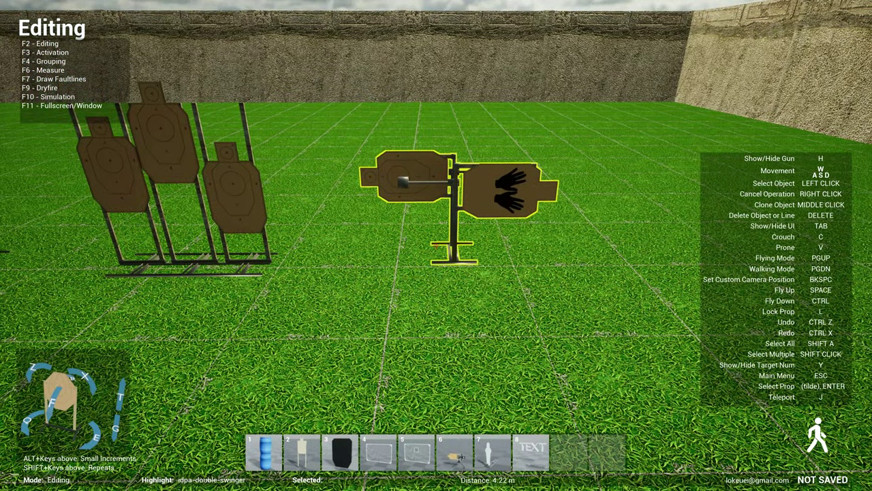
pyautogui.press('d')
pyautogui.press('w')
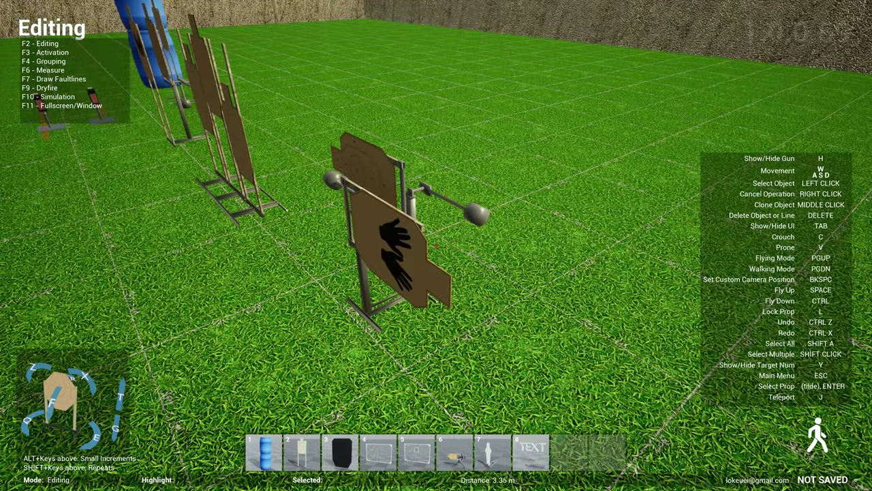
pyautogui.press('s')
pyautogui.press('a')
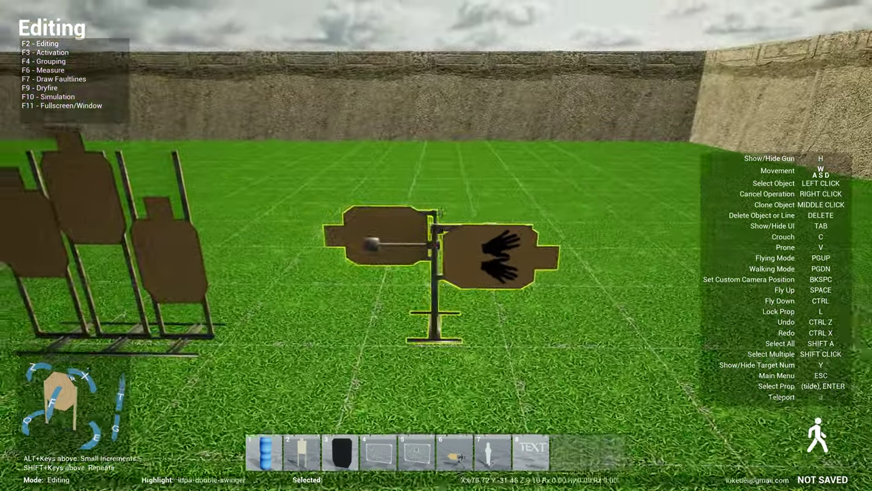
pyautogui.press('s')
pyautogui.press('a')
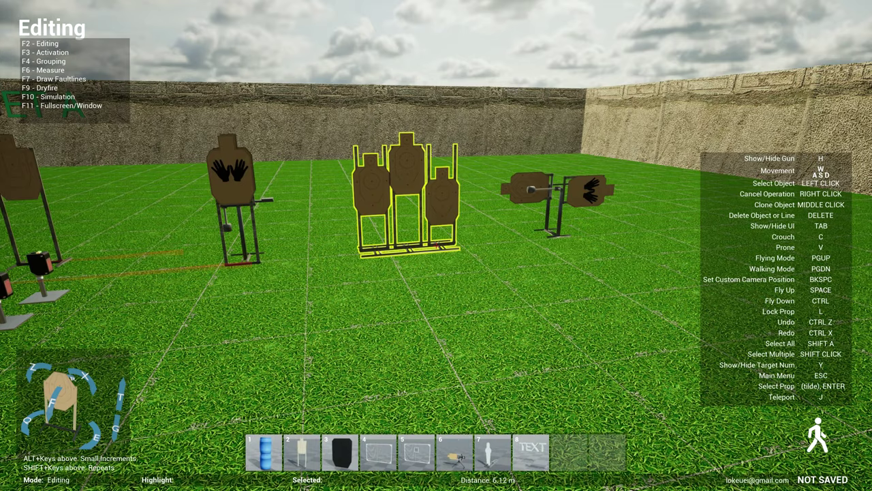
pyautogui.press('s')
pyautogui.press('a')
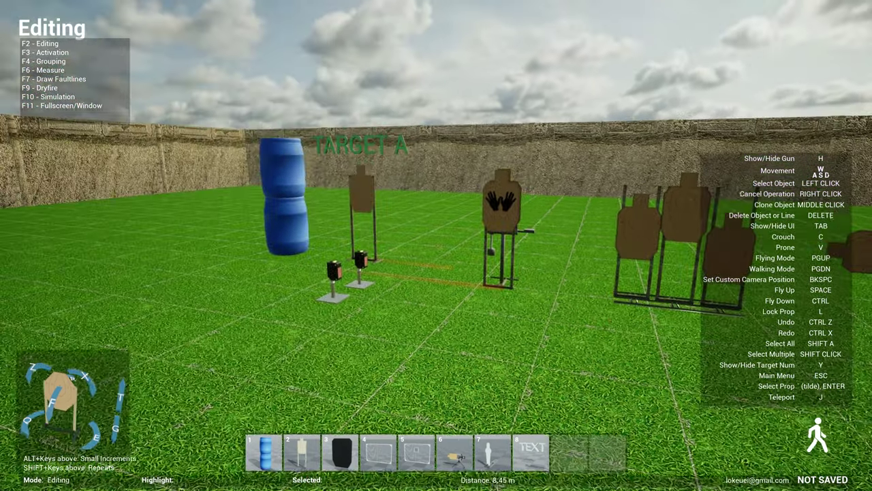
pyautogui.press('d')
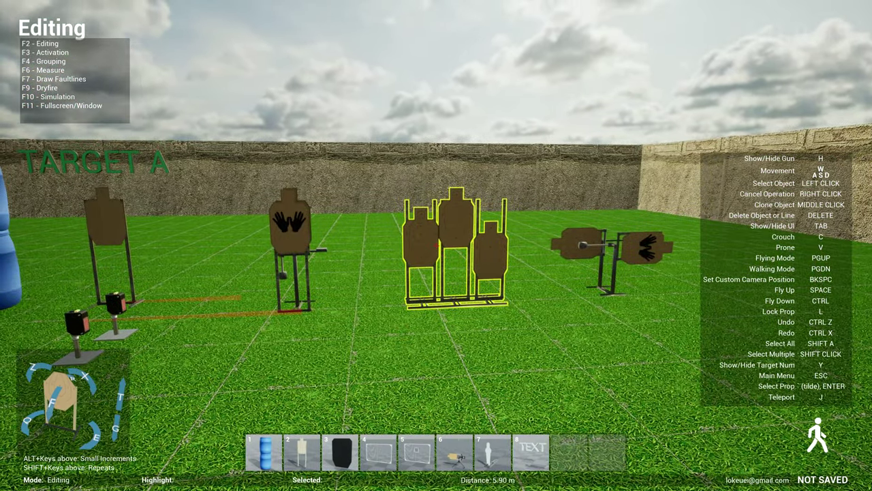
pyautogui.press('a')
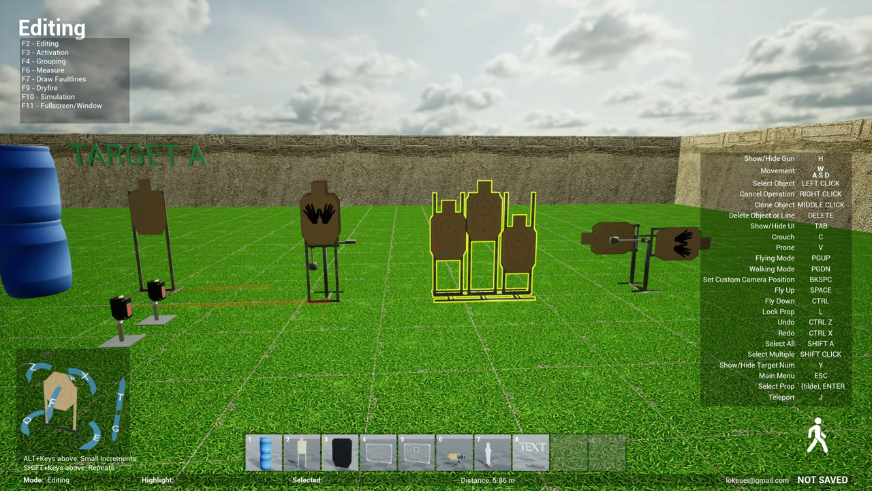
# Step: Browse the USPSA and IPSC categories of the prop library and close it
pyautogui.press('`')
pyautogui.click(333, 21)
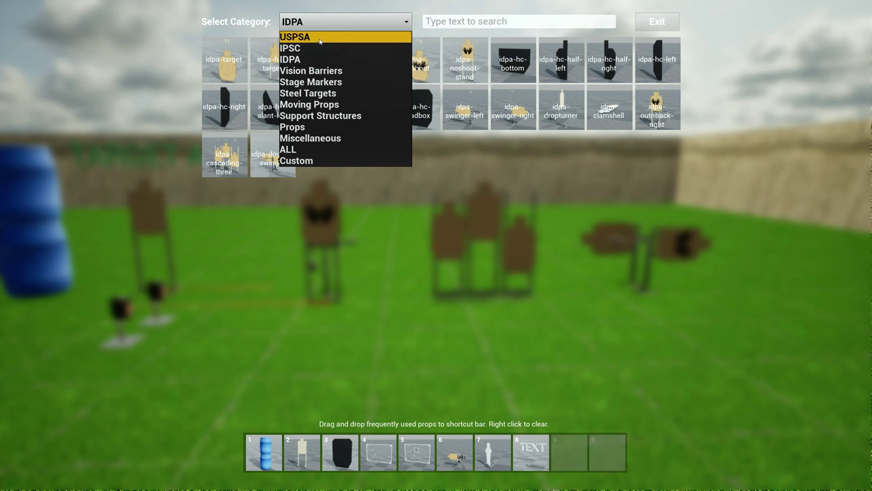
pyautogui.click(319, 38)
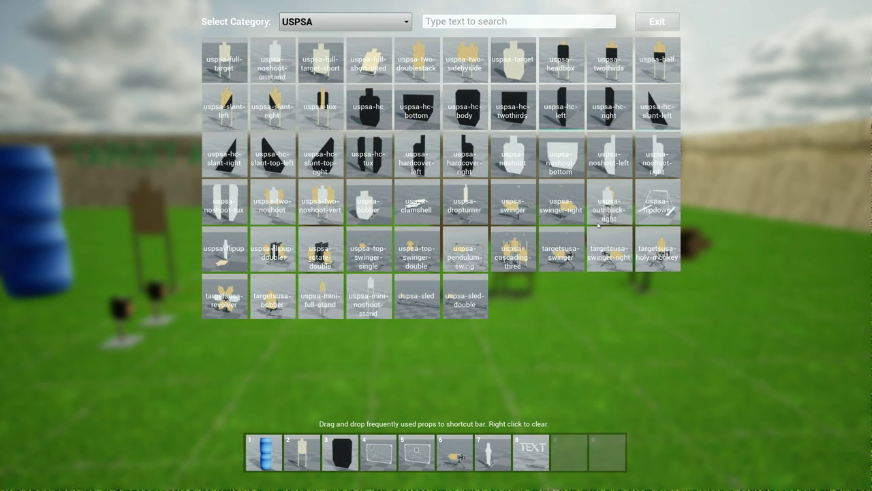
pyautogui.click(402, 22)
pyautogui.click(321, 44)
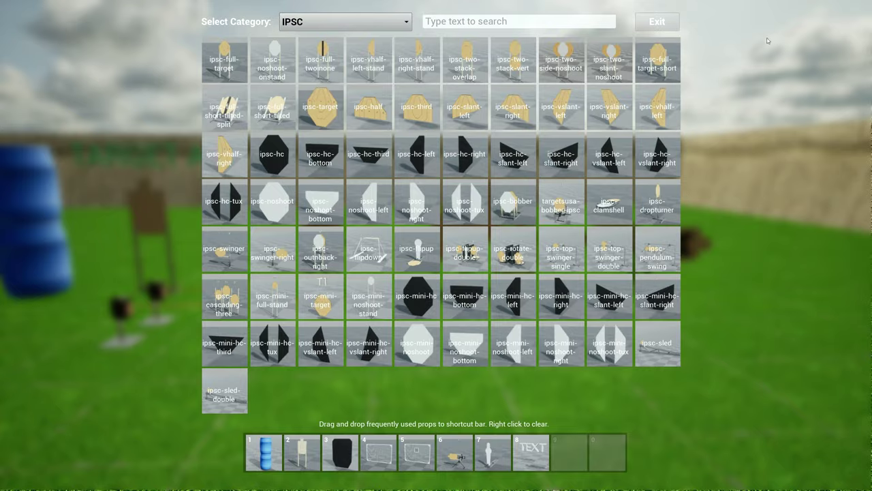
pyautogui.click(657, 21)
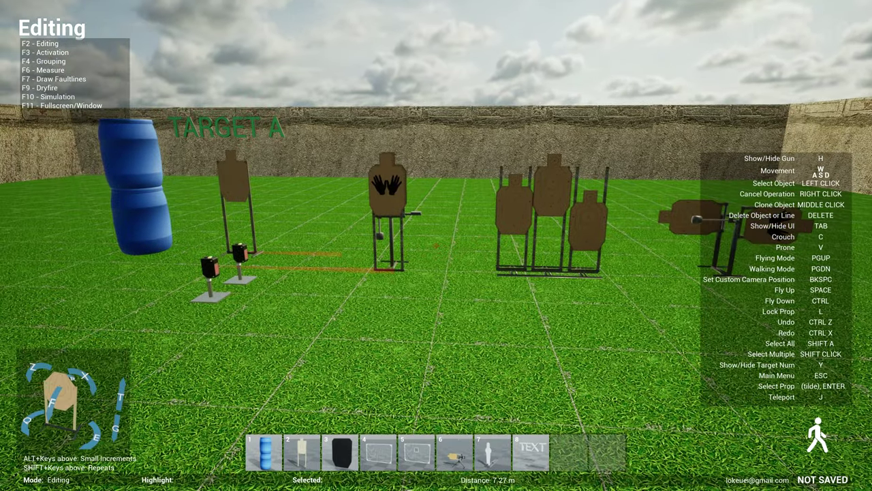
# Step: Place a uspsa-popper to the left of the out-and-back target and link it to that target in Activation mode
pyautogui.press('7')
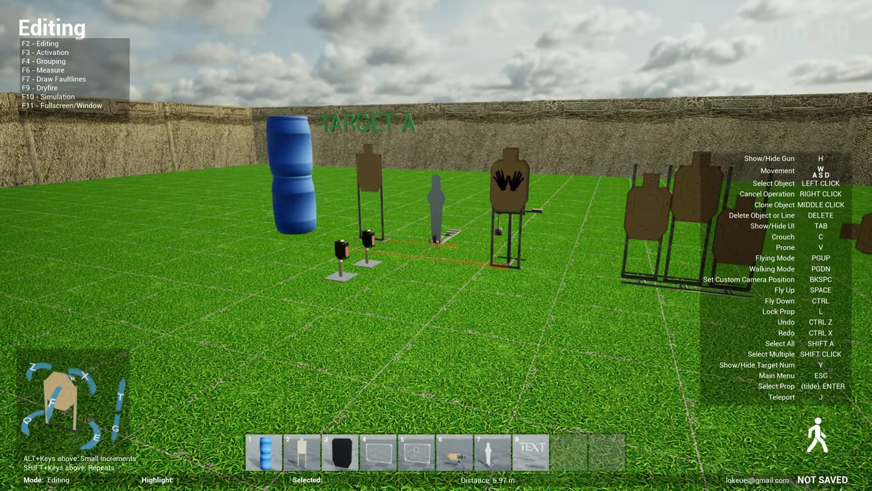
pyautogui.press('F3')
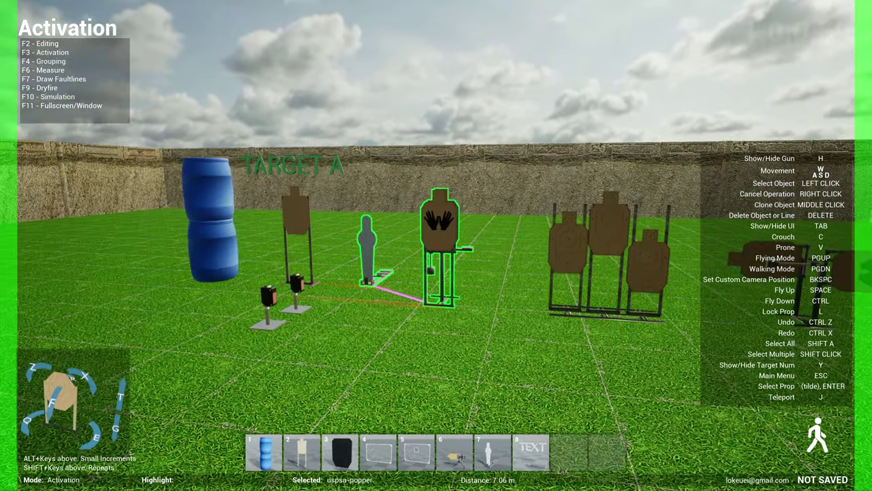
# Step: Link the uspsa-popper to the cascading-three target and the double-swinger as additional activated targets
pyautogui.click(436, 246)
pyautogui.click(436, 245)
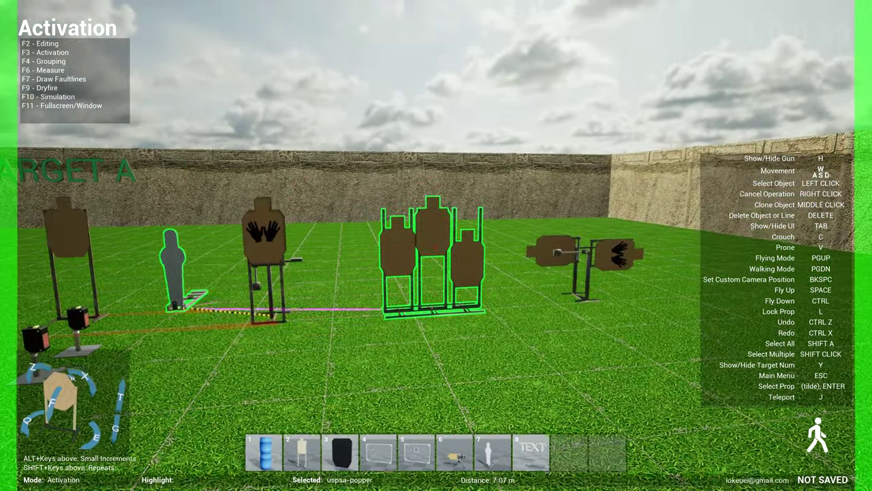
pyautogui.click(436, 245)
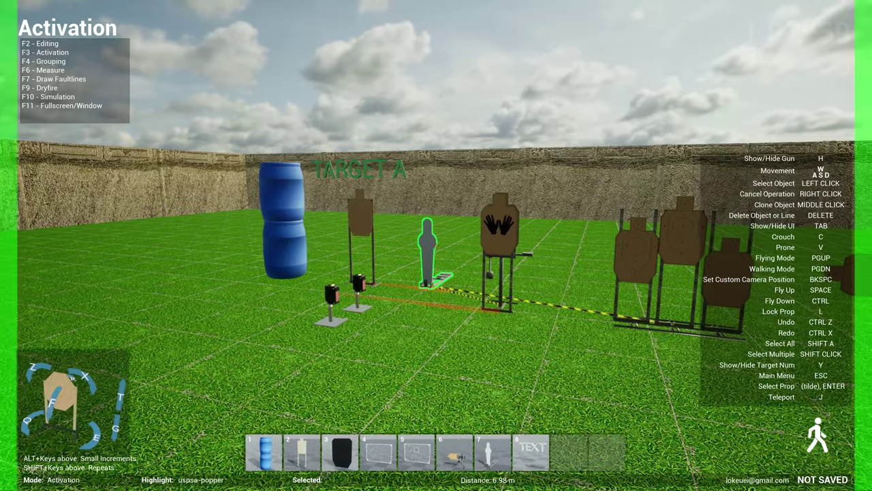
pyautogui.click(436, 246)
pyautogui.click(437, 246)
pyautogui.press('a')
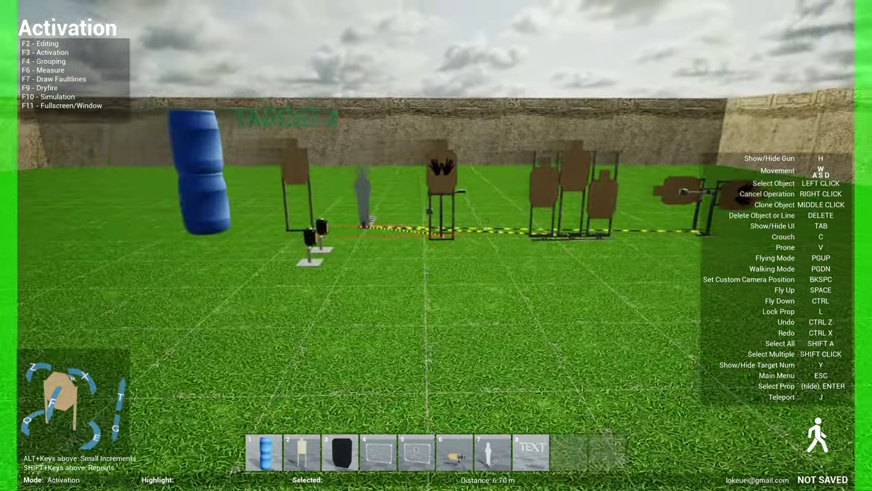
# Step: Run the stage in Simulation mode, shoot the popper and observe the activated targets, and return to Editing mode
pyautogui.press('F10')
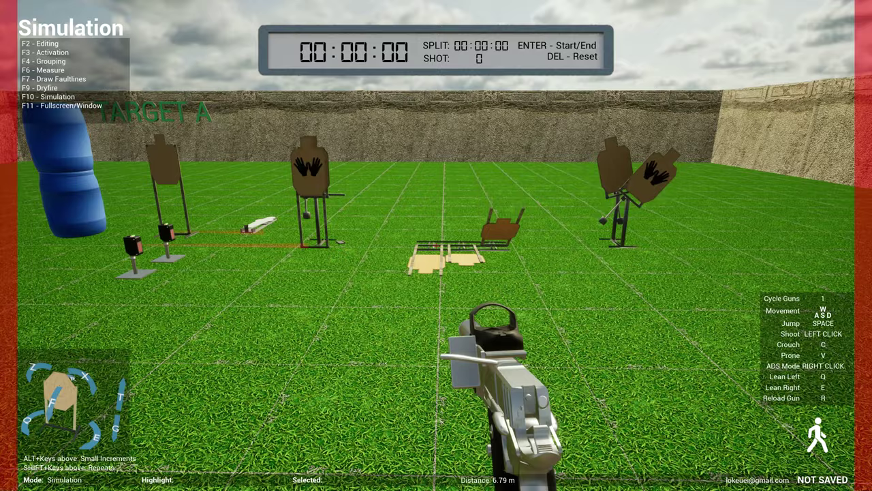
pyautogui.press('w')
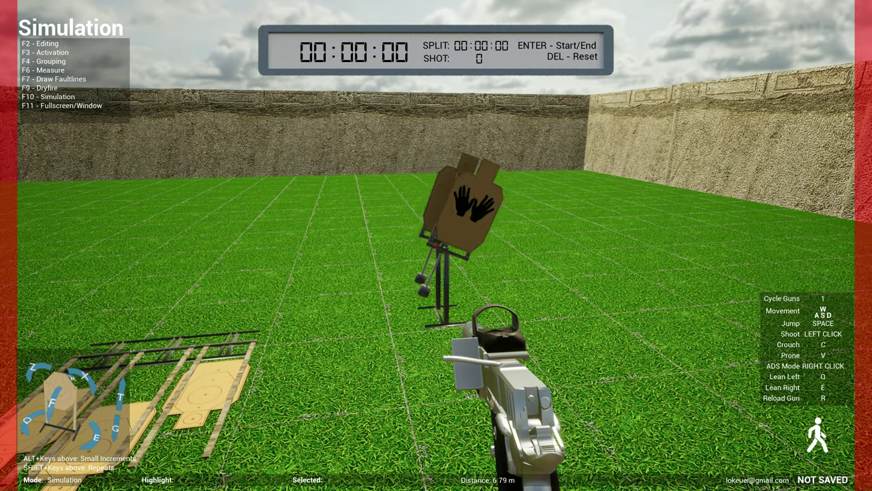
pyautogui.press('s')
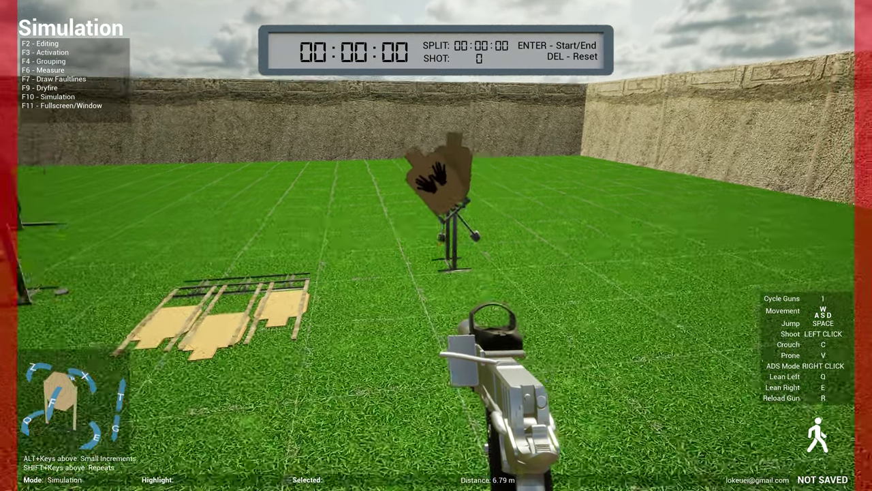
pyautogui.press('s')
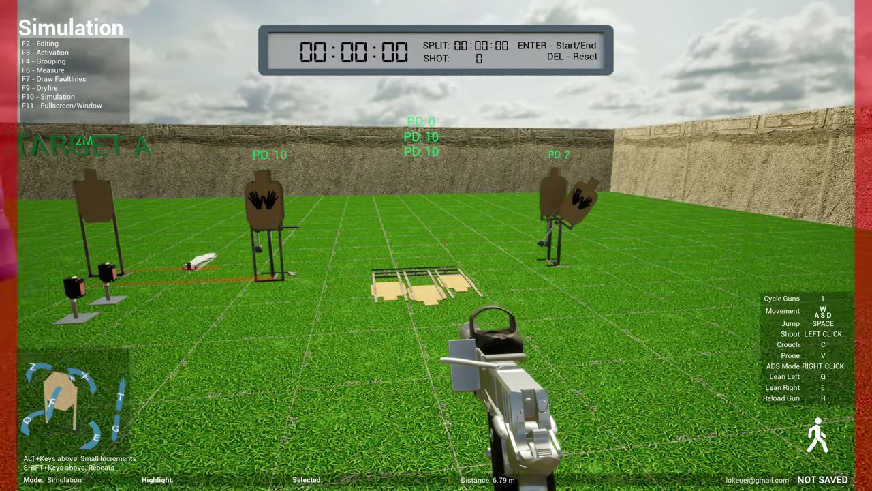
pyautogui.press('F2')
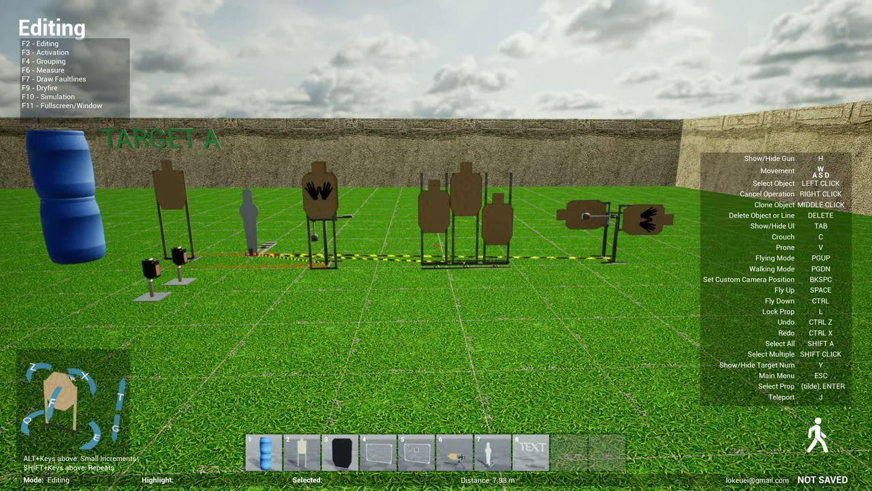
# Step: Open the feedback form in the settings, examine its text area and Include Your Email option, and leave without sending
pyautogui.press('Escape')
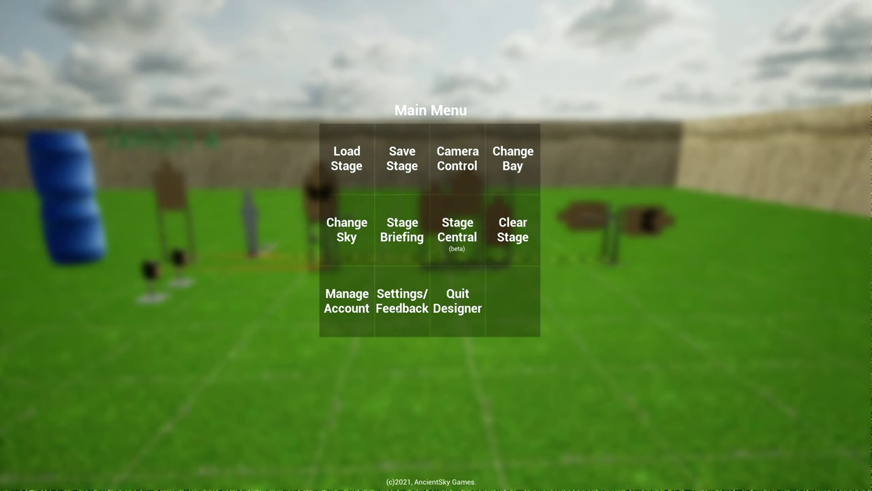
pyautogui.click(396, 308)
pyautogui.click(438, 342)
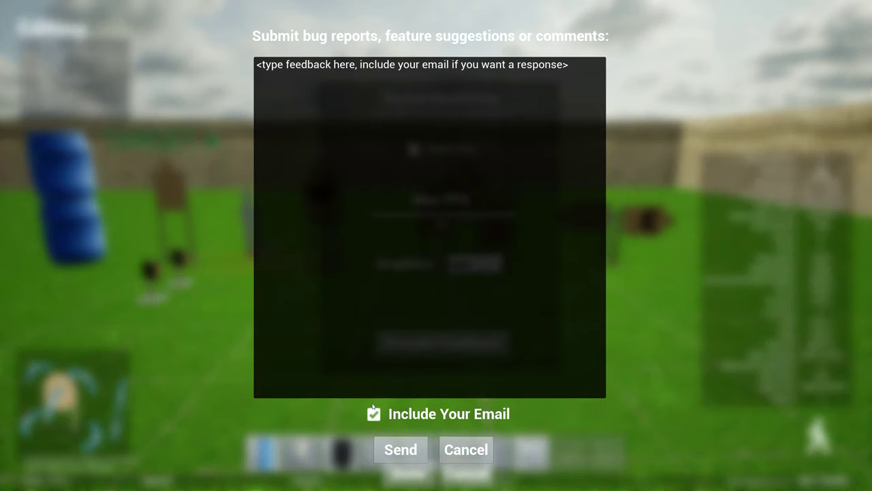
pyautogui.click(374, 414)
pyautogui.click(374, 414)
pyautogui.click(473, 157)
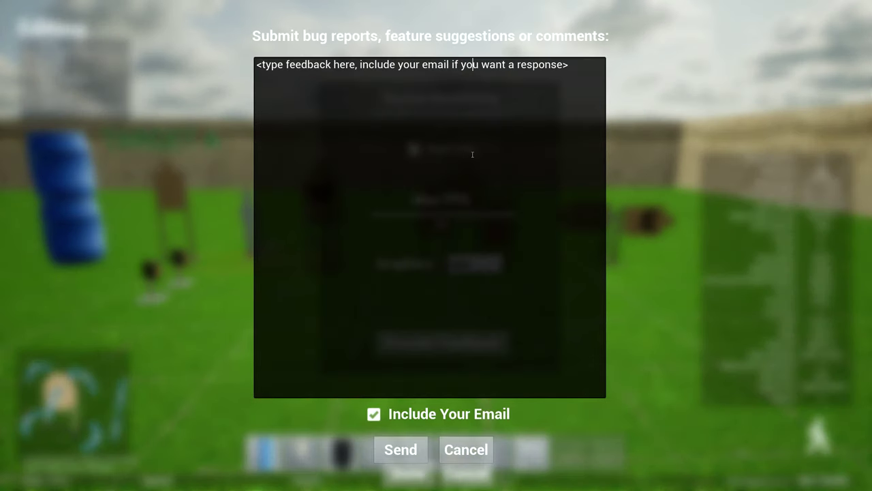
pyautogui.click(577, 69)
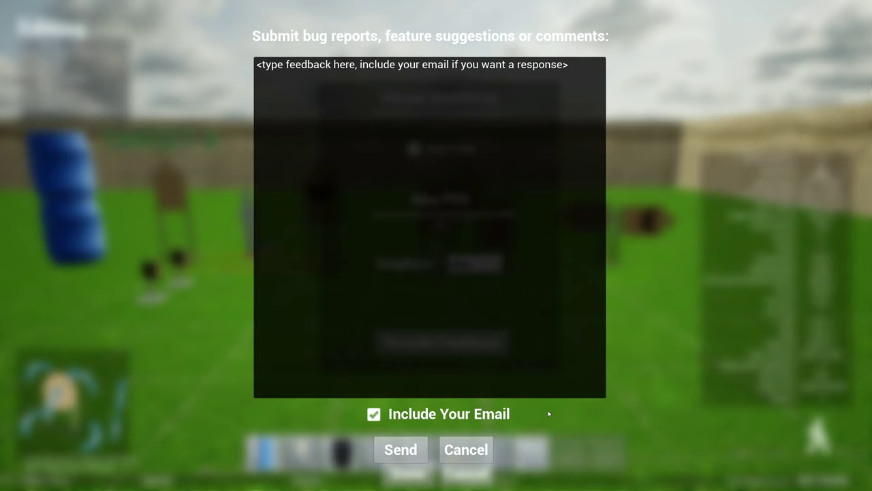
pyautogui.click(466, 458)
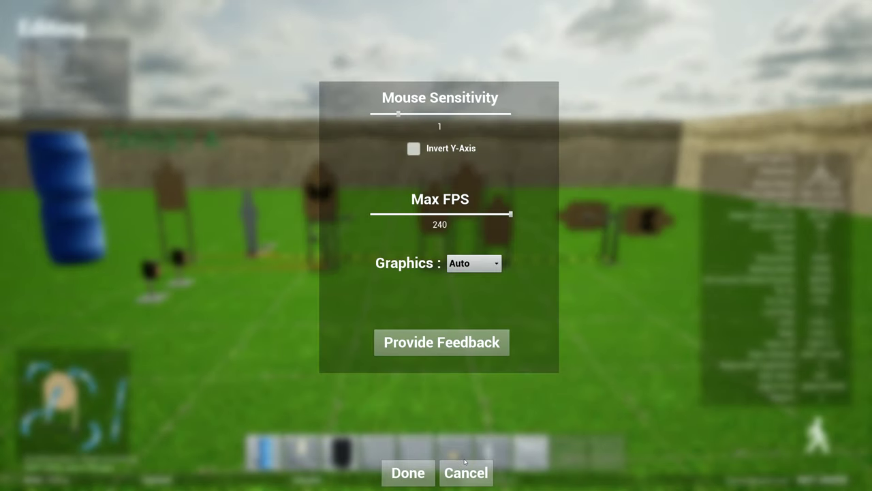
pyautogui.click(469, 477)
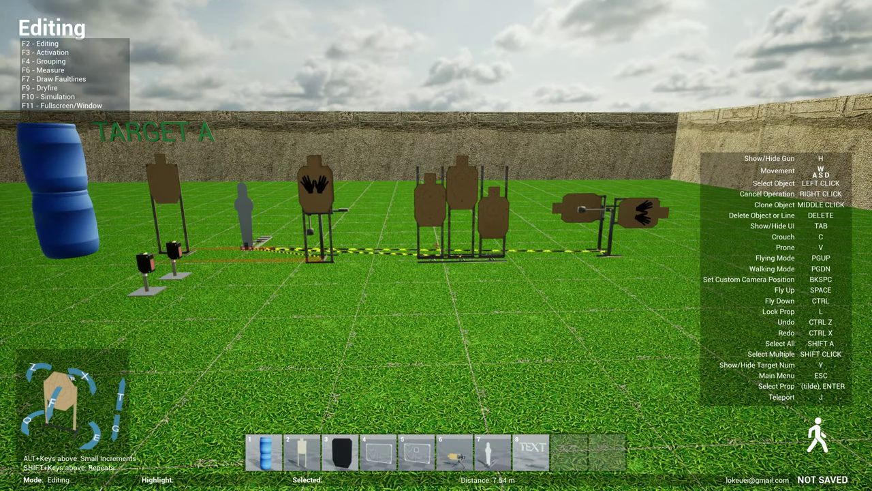
# Step: Browse the Moving Props category of the prop library and close the library
pyautogui.press('w')
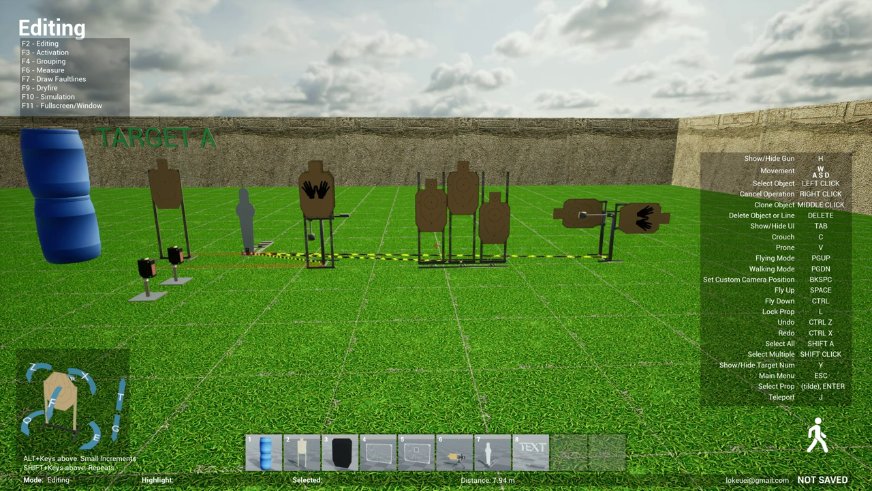
pyautogui.press('`')
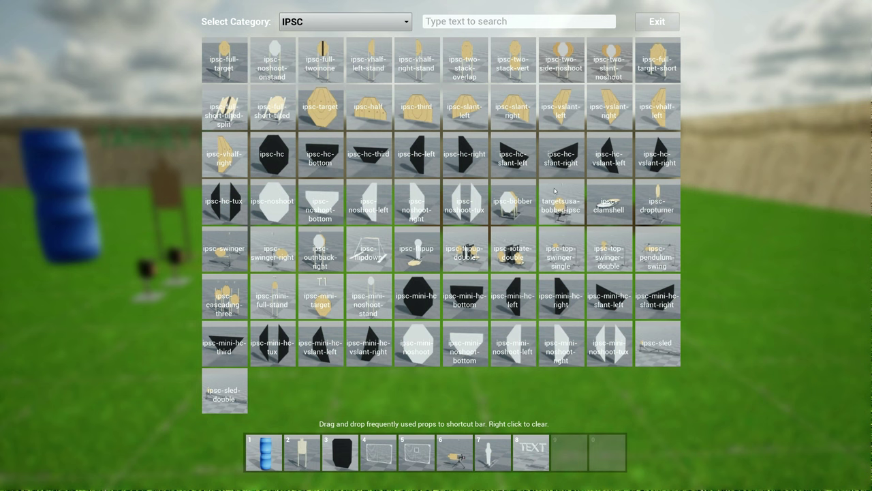
pyautogui.click(344, 21)
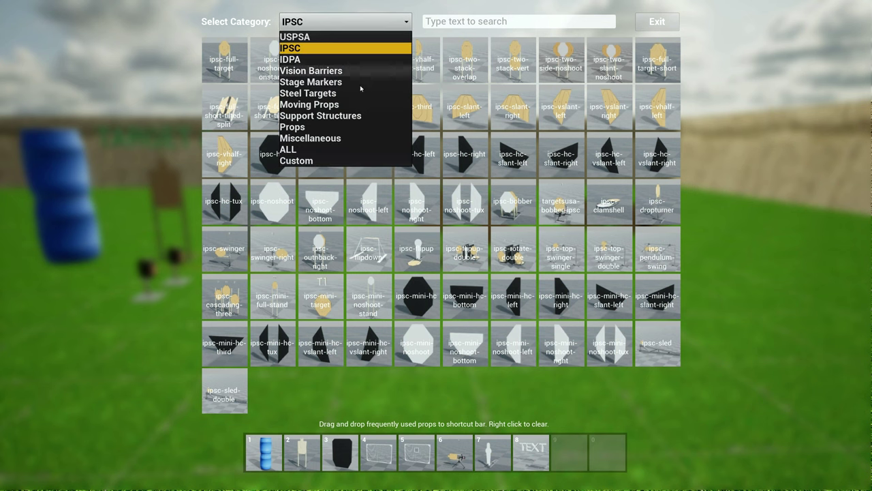
pyautogui.click(319, 103)
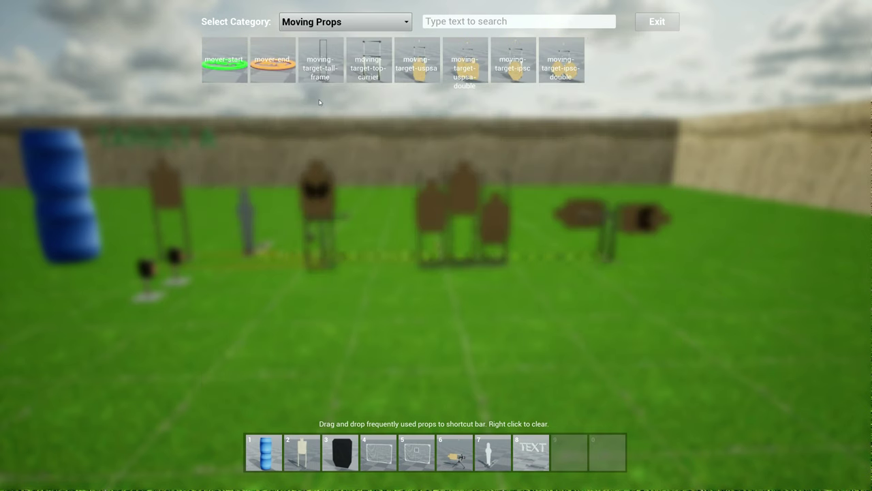
pyautogui.click(657, 21)
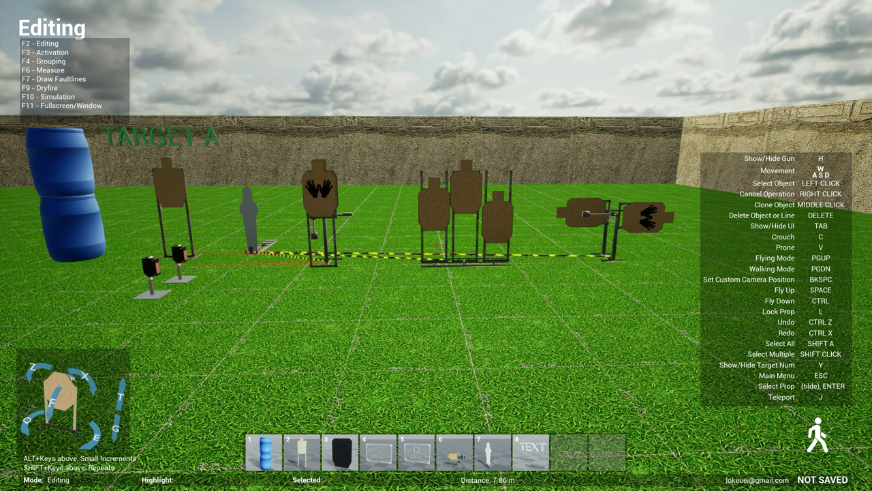
pyautogui.press('`')
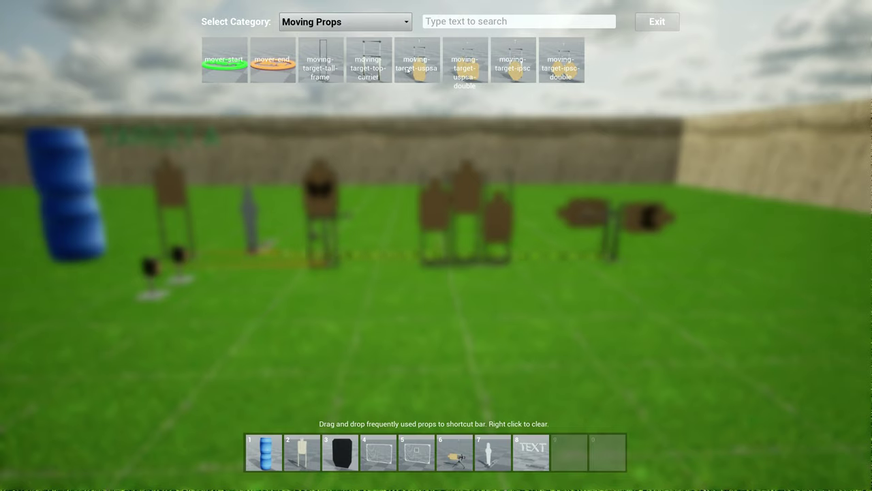
pyautogui.click(664, 24)
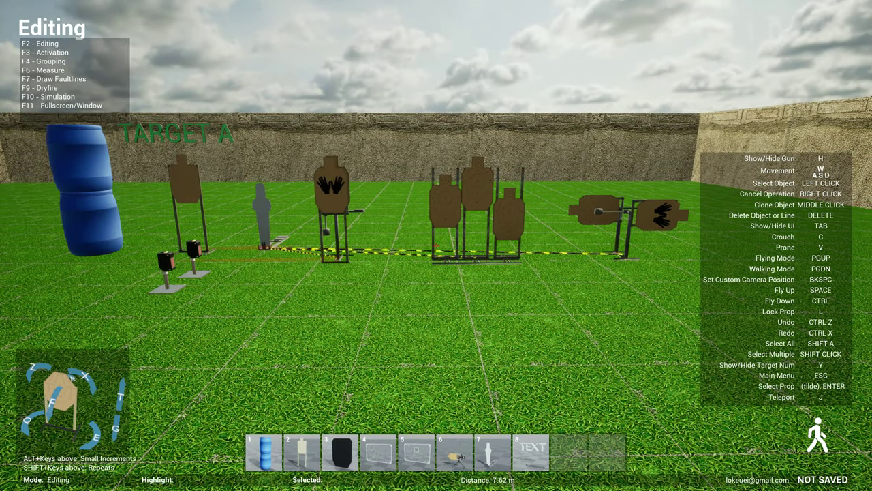
# Step: Set the bay's width to 20 m in the bay customization and apply it
pyautogui.press('w')
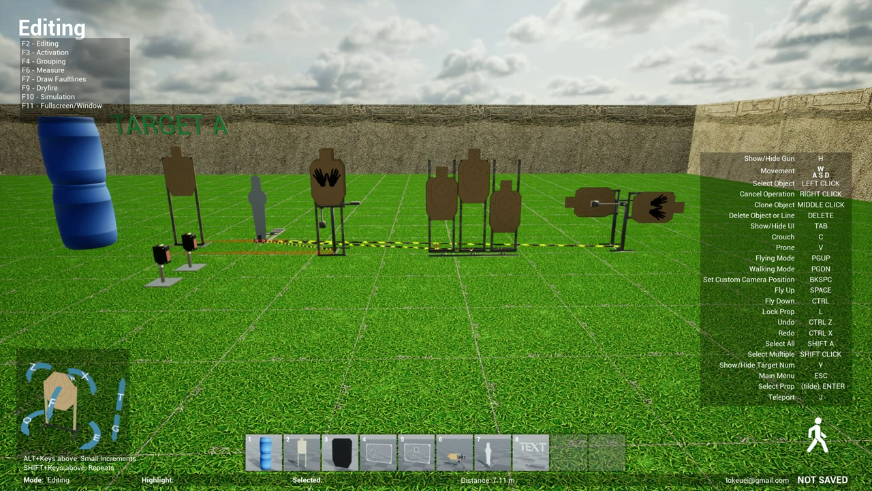
pyautogui.press('Escape')
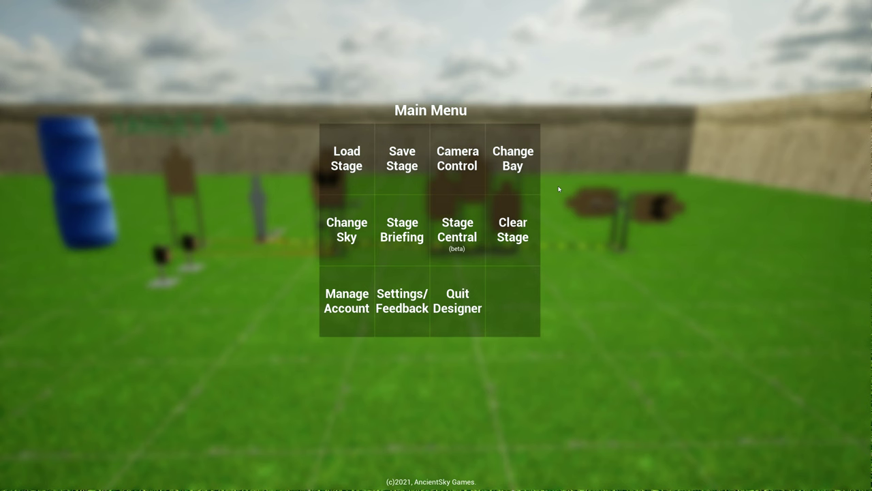
pyautogui.click(510, 166)
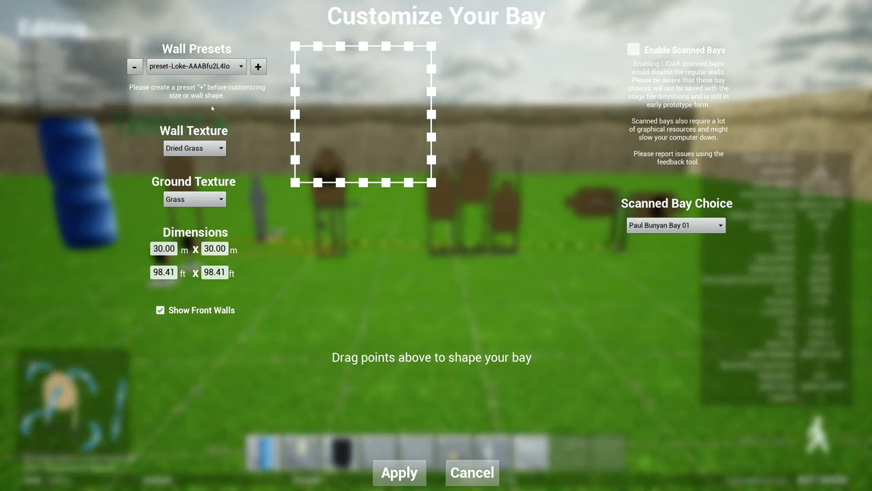
pyautogui.click(166, 249)
pyautogui.write('20')
pyautogui.press('Return')
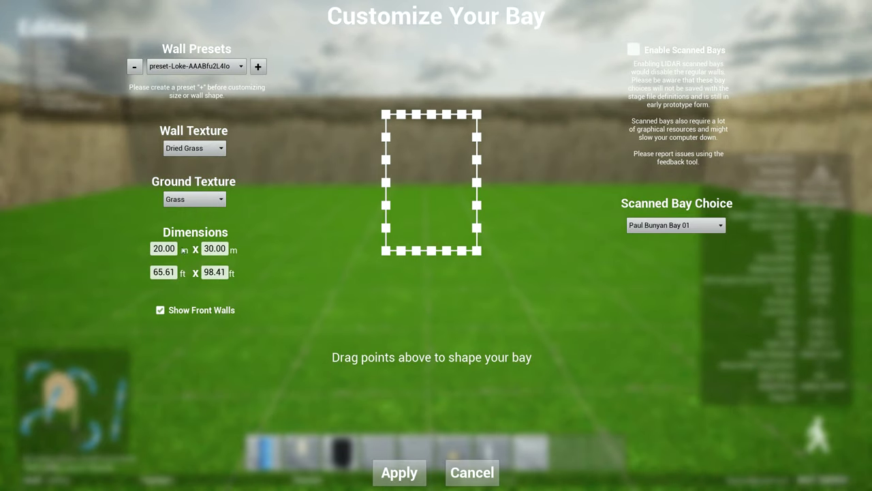
pyautogui.click(399, 473)
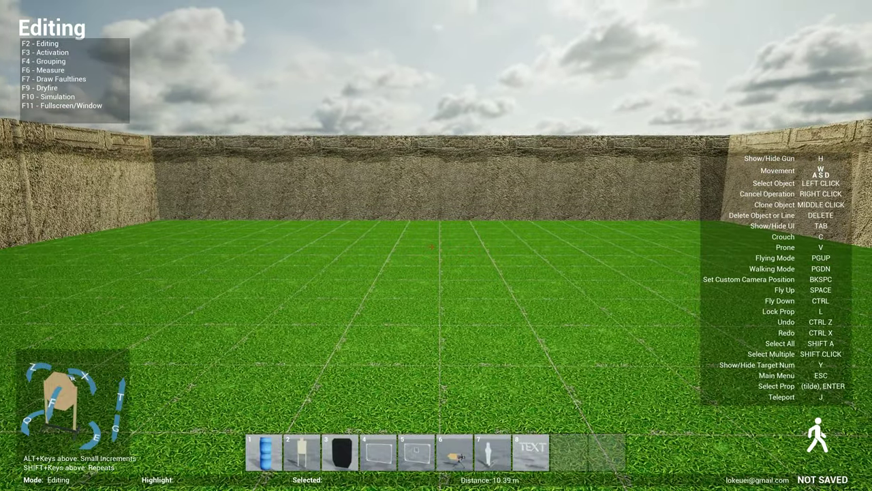
# Step: Change the bay to the Narrow wall preset, apply it and view the stage inside the new walls
pyautogui.press('Escape')
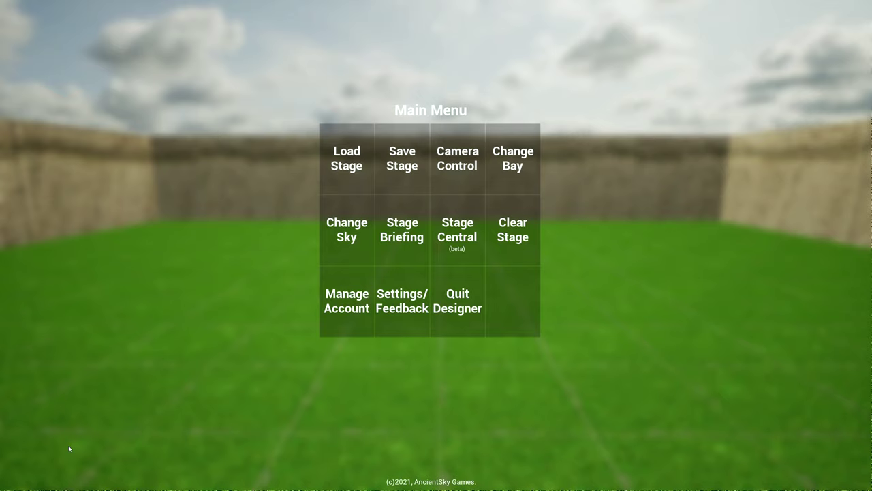
pyautogui.click(513, 159)
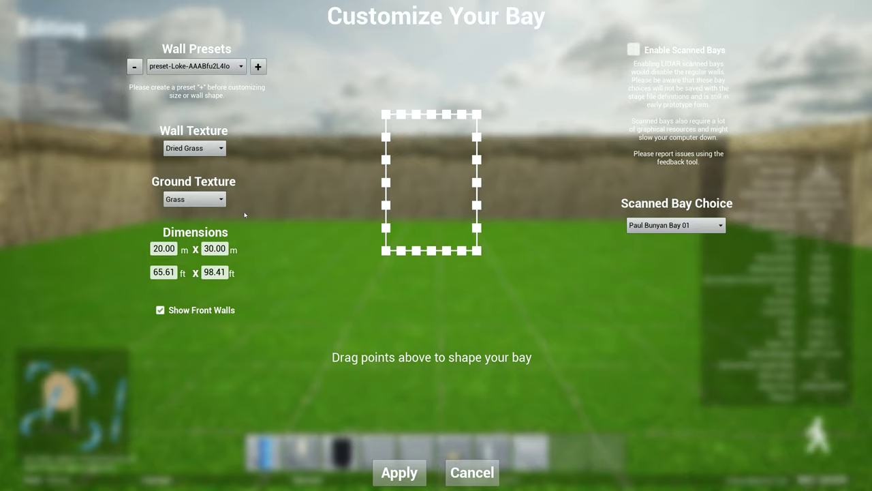
pyautogui.click(209, 66)
pyautogui.click(198, 88)
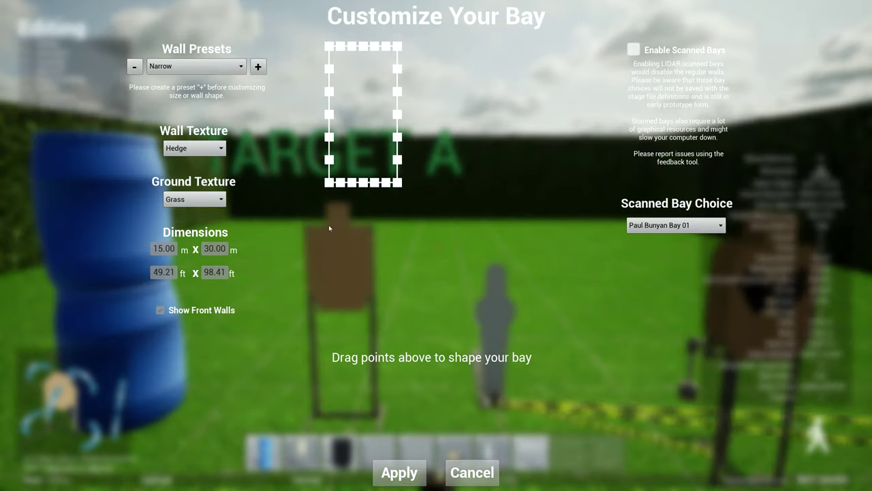
pyautogui.click(399, 472)
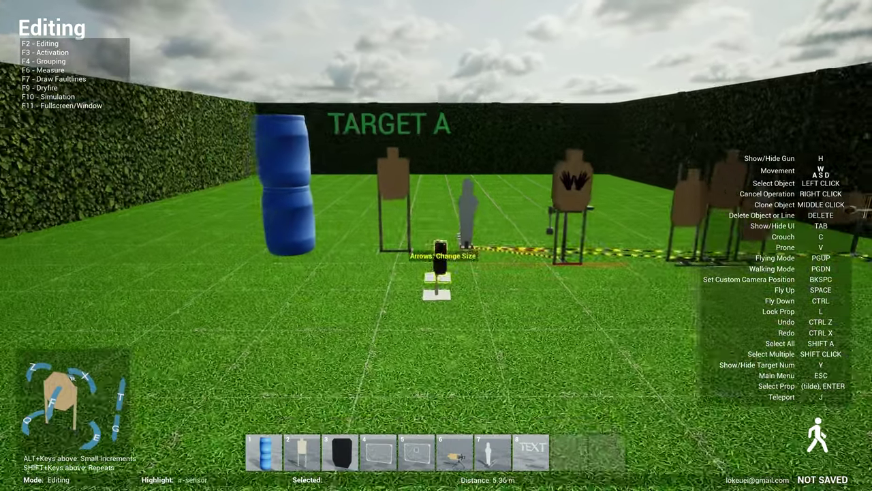
pyautogui.press('d')
pyautogui.press('a')
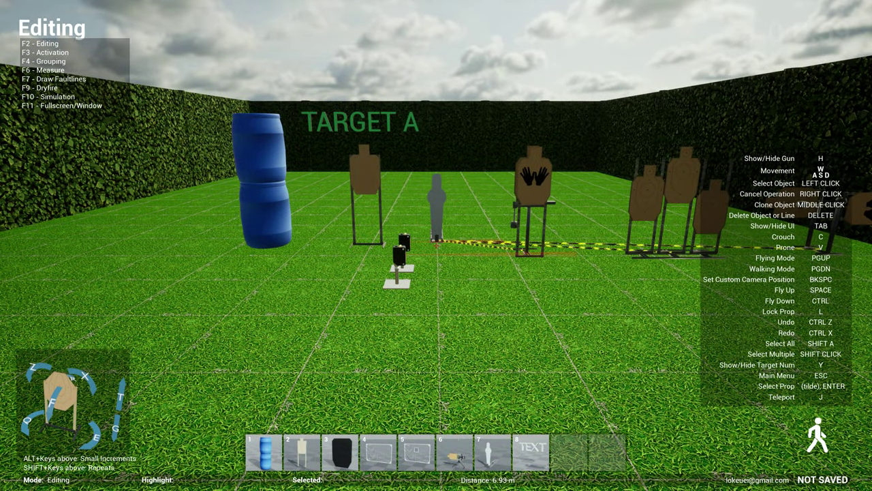
pyautogui.press('s')
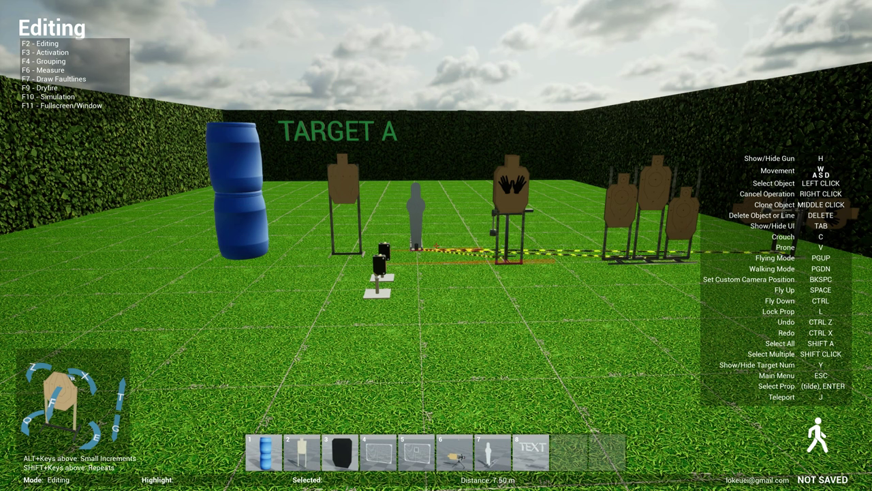
# Step: Show where the feedback form is found in the settings again and close it without sending anything
pyautogui.press('Escape')
pyautogui.click(403, 300)
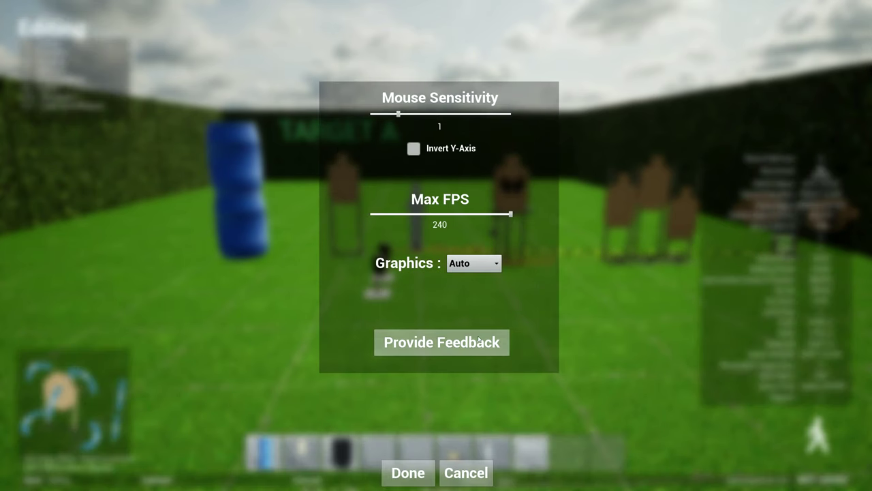
pyautogui.click(444, 345)
pyautogui.click(482, 449)
pyautogui.click(466, 477)
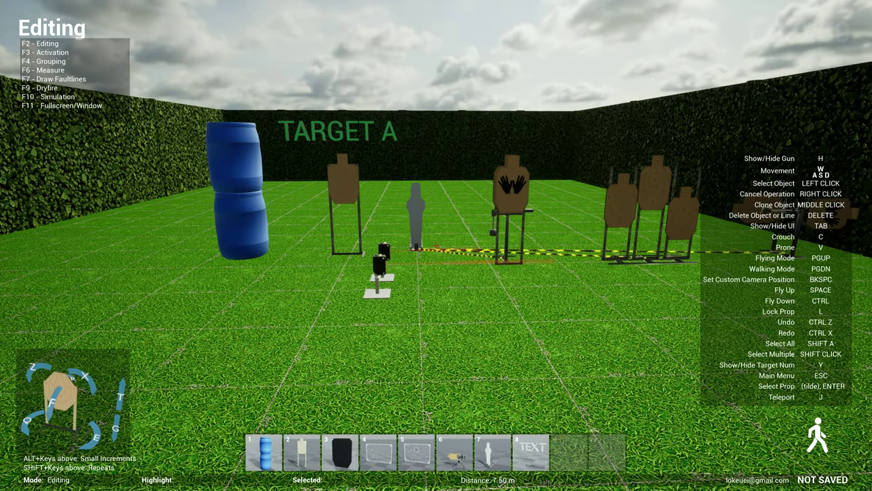